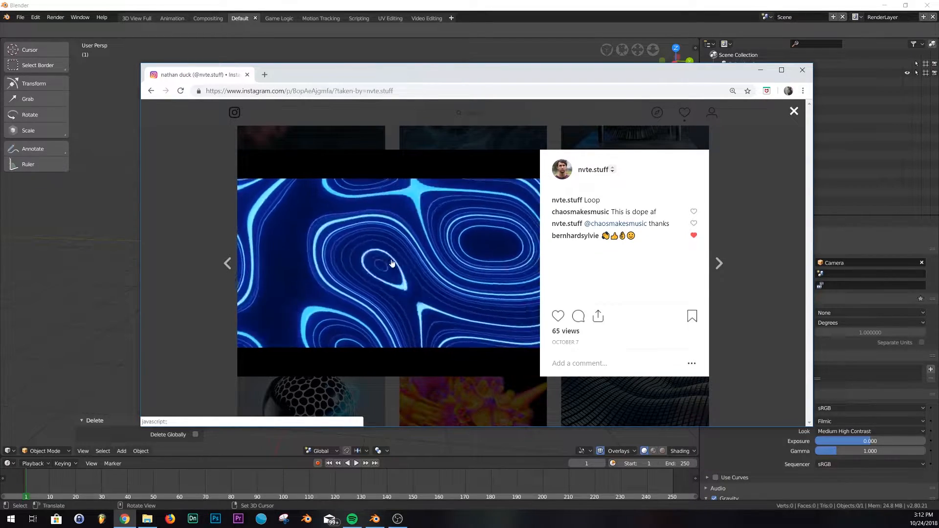
# - Minimize the browser showing the reference loop video and open the render properties
pyautogui.click(763, 71)
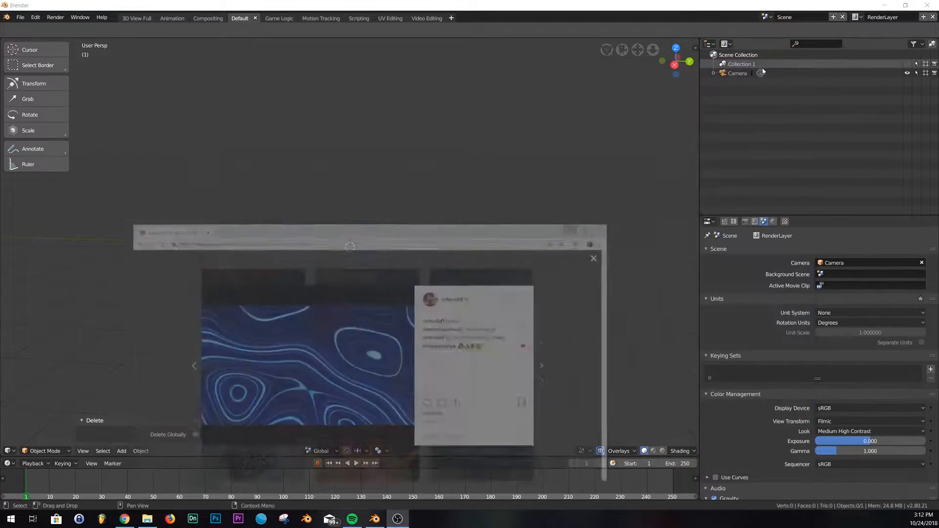
pyautogui.moveTo(324, 274); pyautogui.dragTo(375, 266, button='middle')
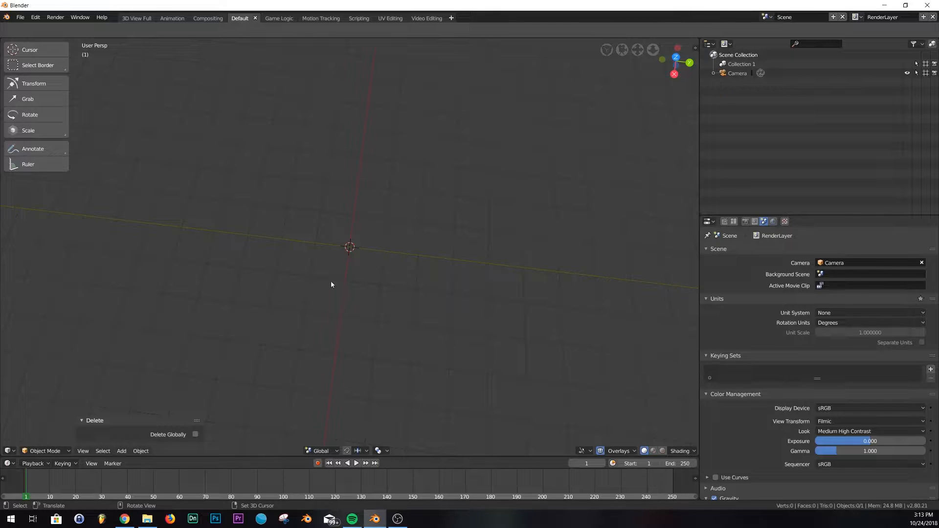
pyautogui.click(745, 222)
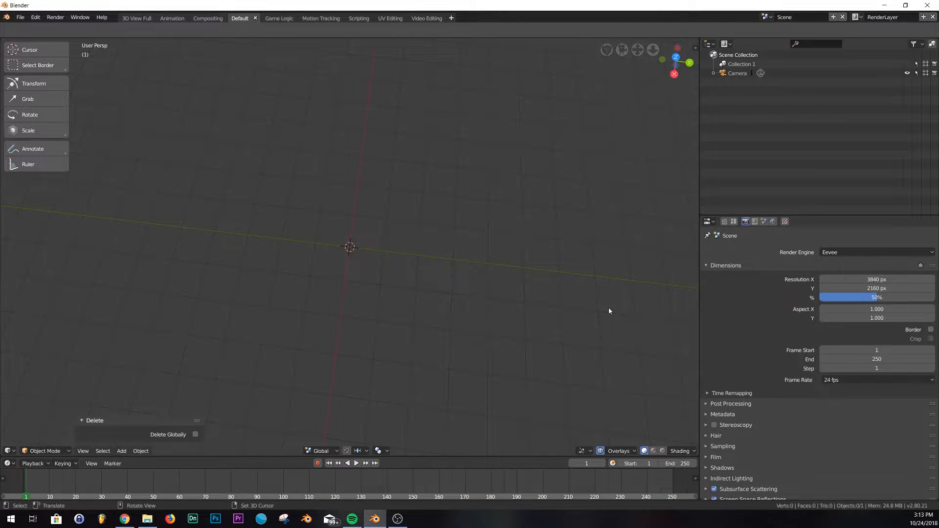
# - Add a plane at the origin and scale it up to about 6.8
pyautogui.moveTo(486, 279); pyautogui.dragTo(486, 227, button='middle')
pyautogui.hotkey('shift', 'a')
pyautogui.moveTo(405, 140)
pyautogui.click(466, 142)
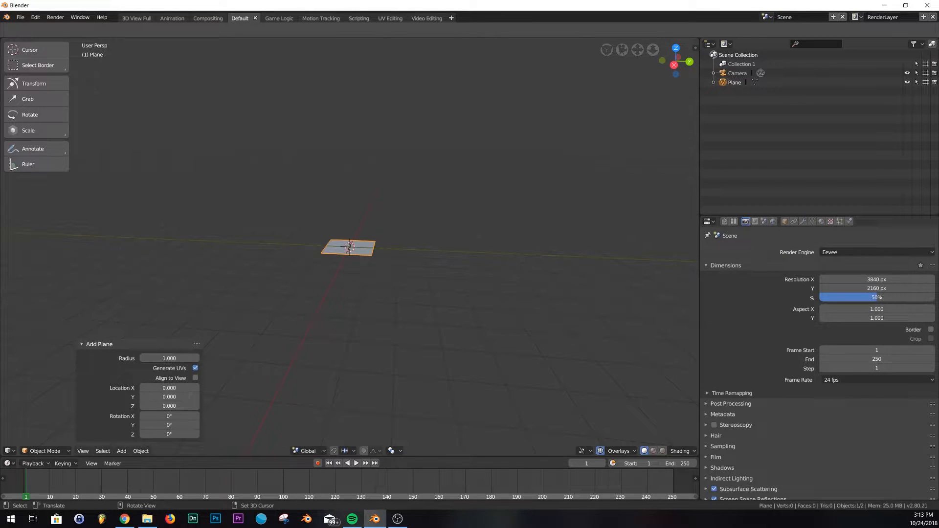
pyautogui.press('s')
pyautogui.click(636, 290)
# - Add a camera and set its X, Y and Z rotation to 0
pyautogui.hotkey('shift', 'a')
pyautogui.moveTo(463, 279)
pyautogui.click(426, 381)
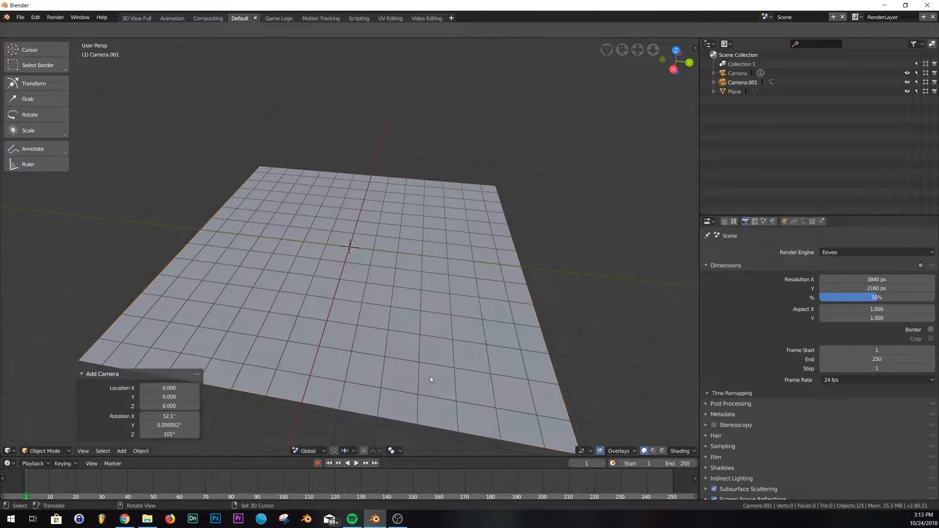
pyautogui.click(785, 222)
pyautogui.click(889, 279)
pyautogui.write('0')
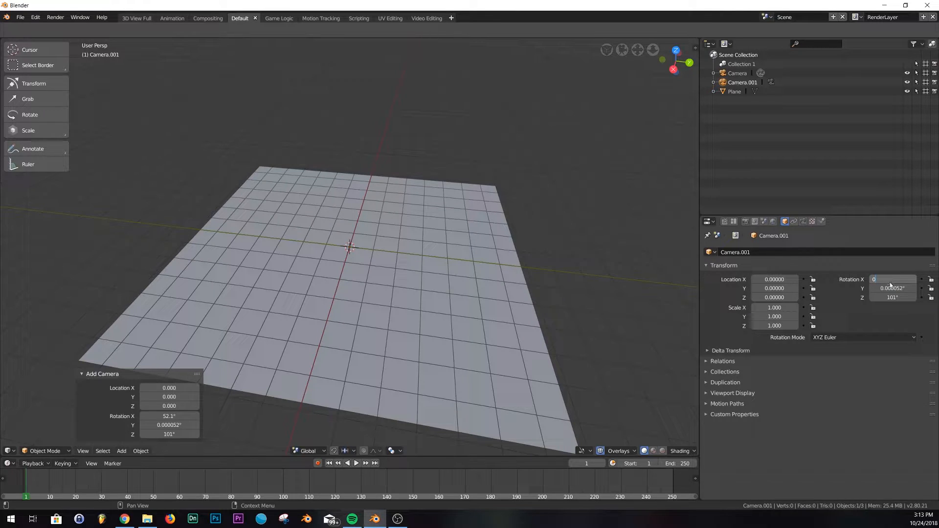
pyautogui.press('Tab')
pyautogui.write('0')
pyautogui.press('Tab')
pyautogui.write('0')
pyautogui.press('Return')
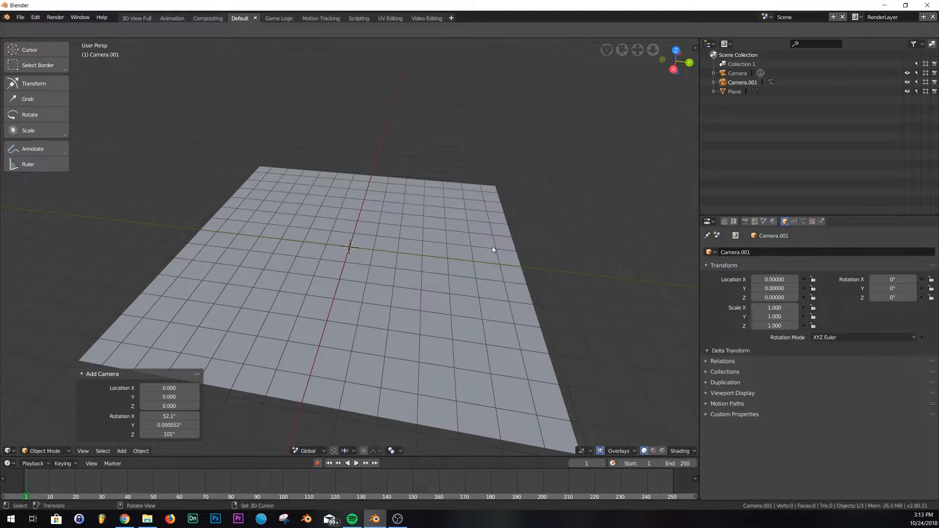
# - Look through the camera and move the original Camera up along Z to about 18 units
pyautogui.press('KP_0')
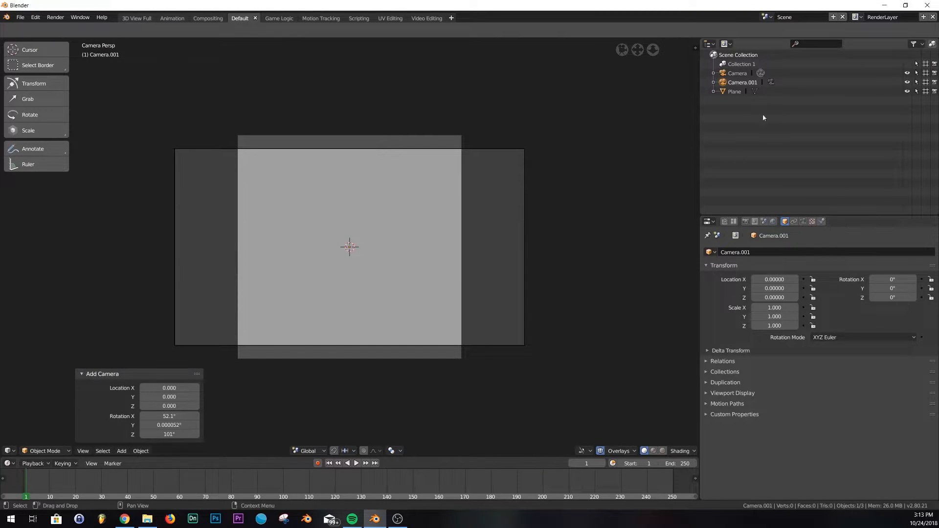
pyautogui.click(735, 73)
pyautogui.press('g')
pyautogui.press('z')
pyautogui.press('z')
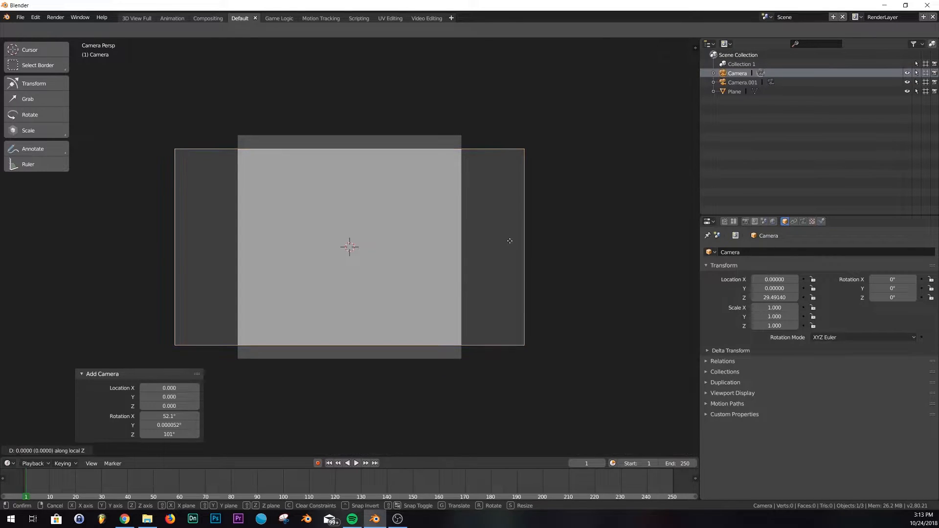
pyautogui.click(474, 104)
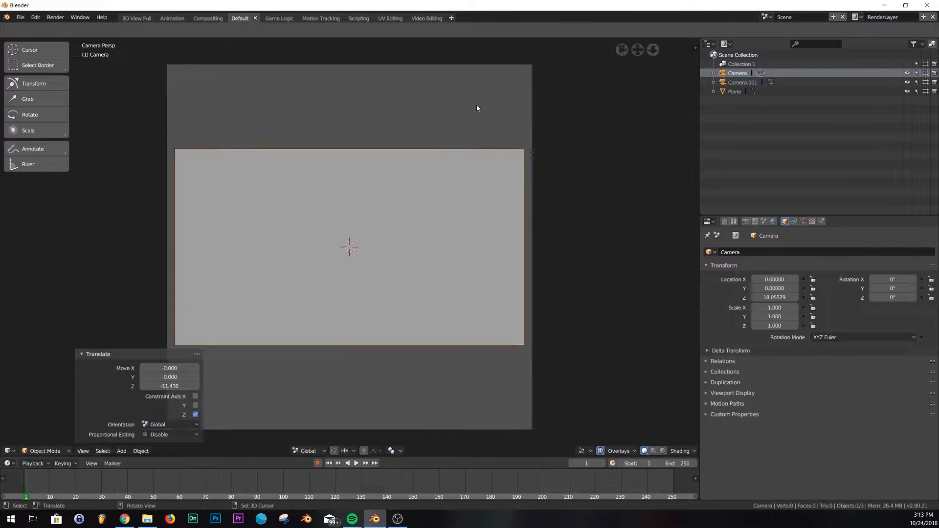
# - Delete Camera.001 and return to the camera view
pyautogui.click(741, 83)
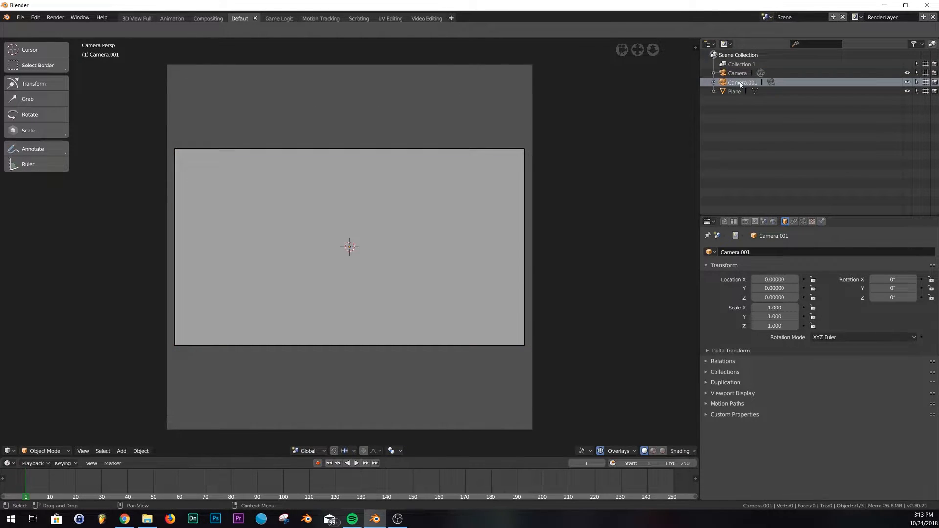
pyautogui.rightClick(742, 83)
pyautogui.click(728, 83)
pyautogui.moveTo(435, 216); pyautogui.dragTo(421, 170, button='middle')
pyautogui.press('KP_0')
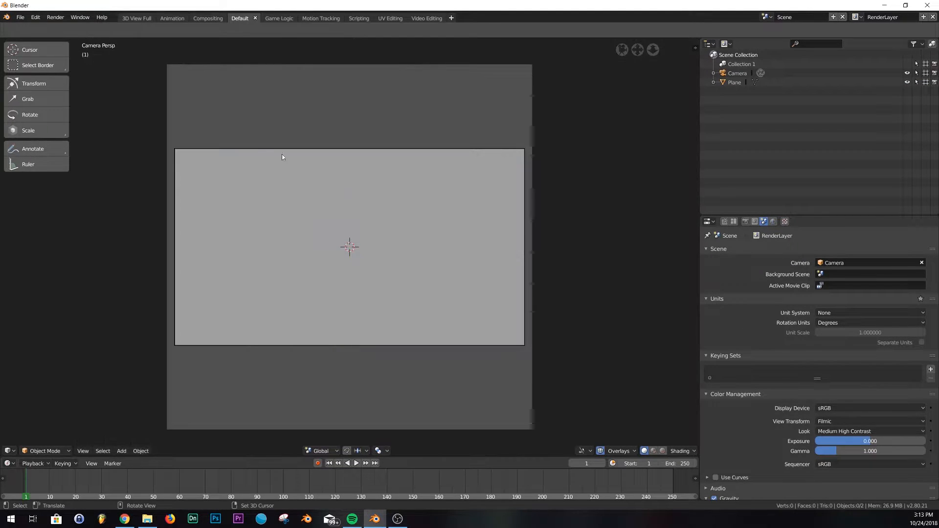
# - Select the plane and review the reference loop video in the browser
pyautogui.click(296, 171)
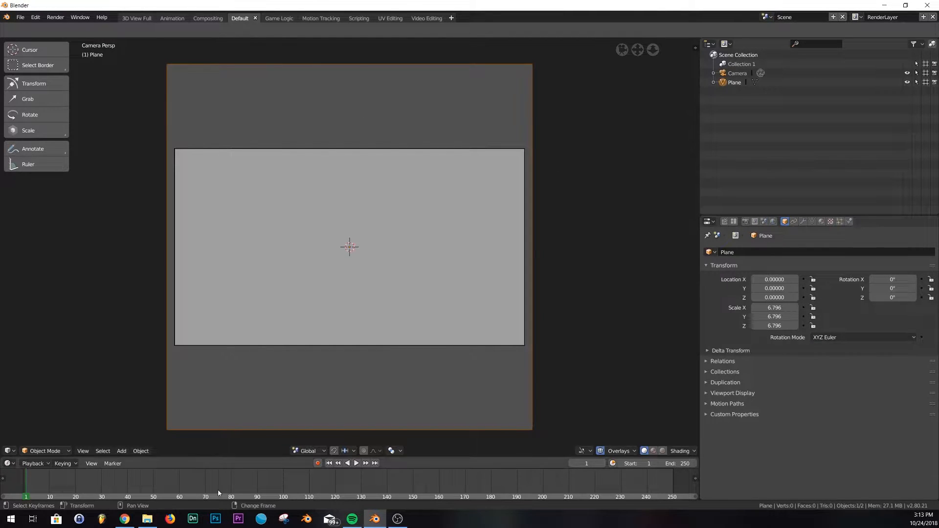
pyautogui.click(124, 519)
pyautogui.click(400, 259)
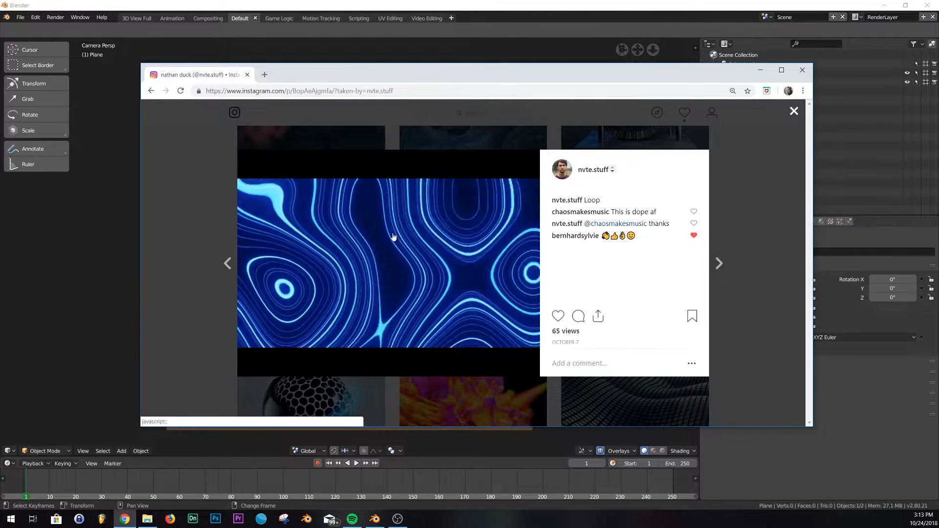
pyautogui.click(759, 71)
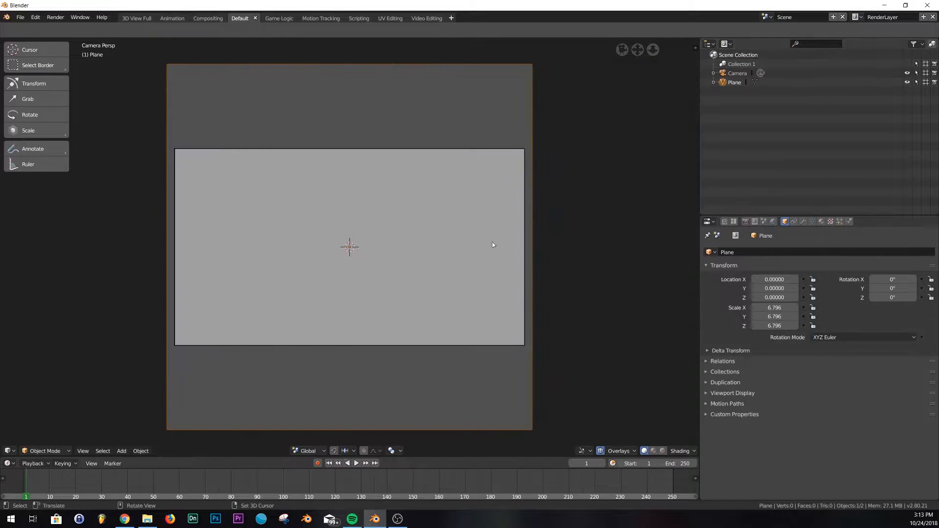
# - Switch the UV Editing workspace's viewport to camera view and return to the Default workspace
pyautogui.click(382, 18)
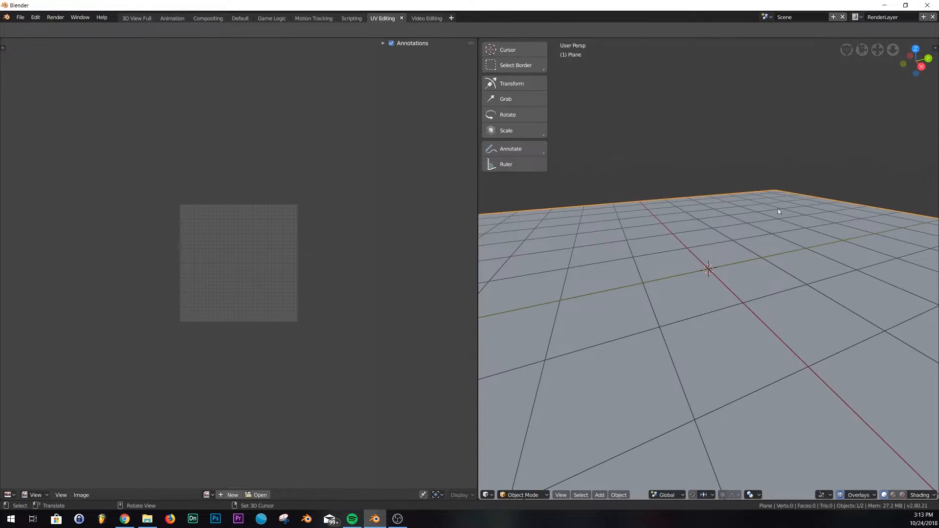
pyautogui.press('KP_0')
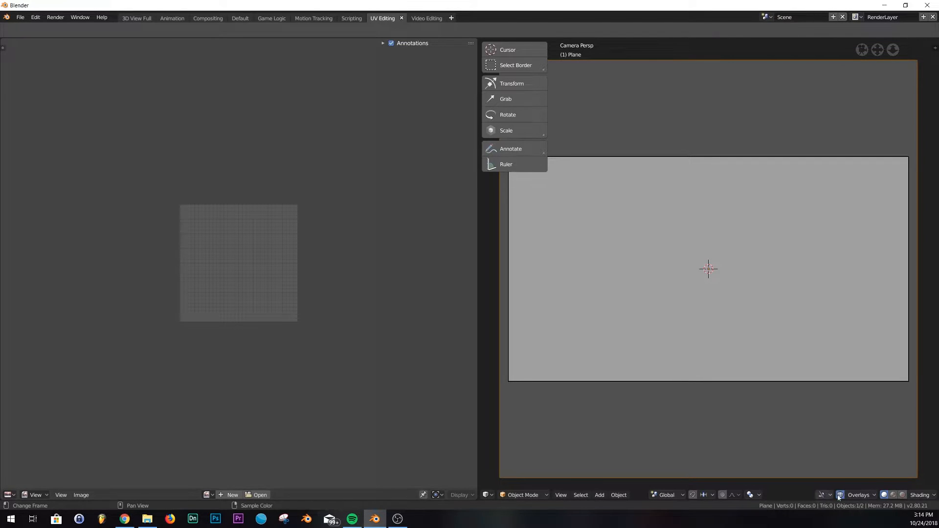
pyautogui.click(239, 18)
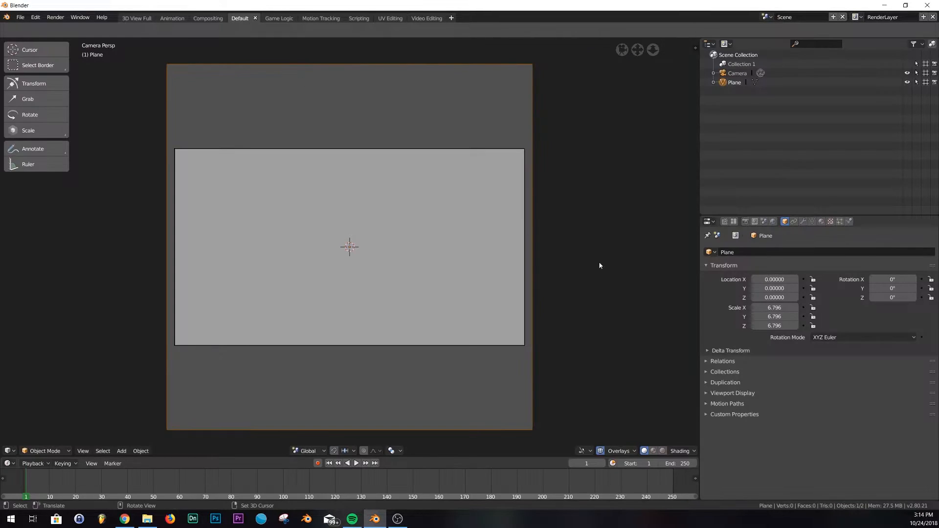
# - Set the animation end frame to 360
pyautogui.click(677, 463)
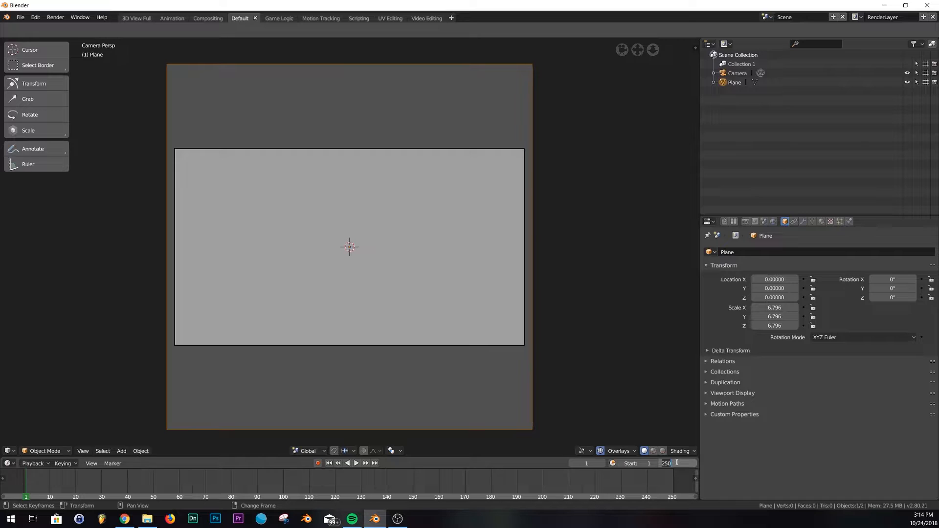
pyautogui.write('360')
pyautogui.press('Return')
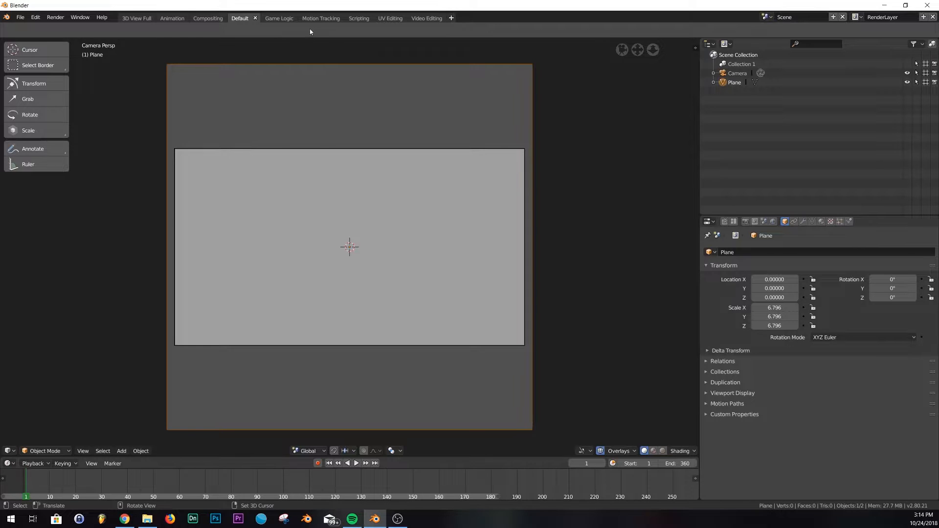
# - In the UV Editing workspace, turn the image editor into a Shader Editor and create a new material
pyautogui.click(388, 20)
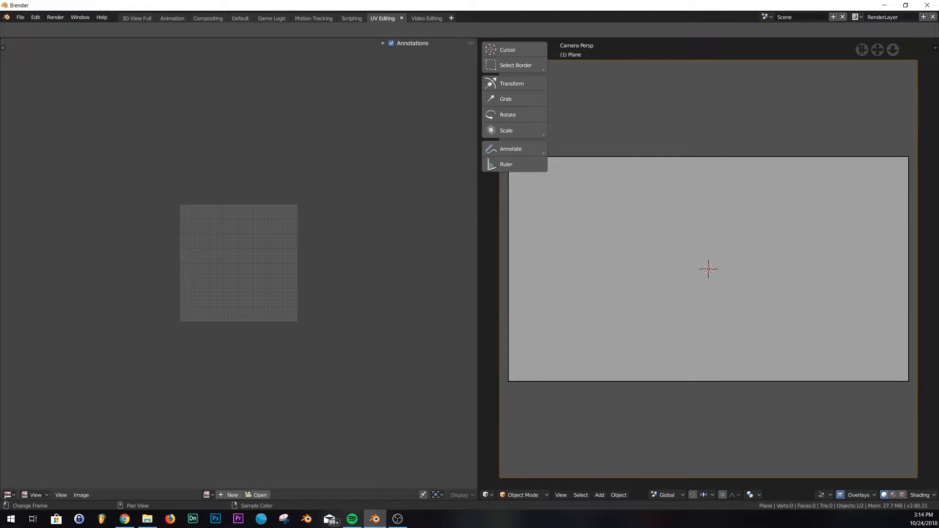
pyautogui.click(8, 495)
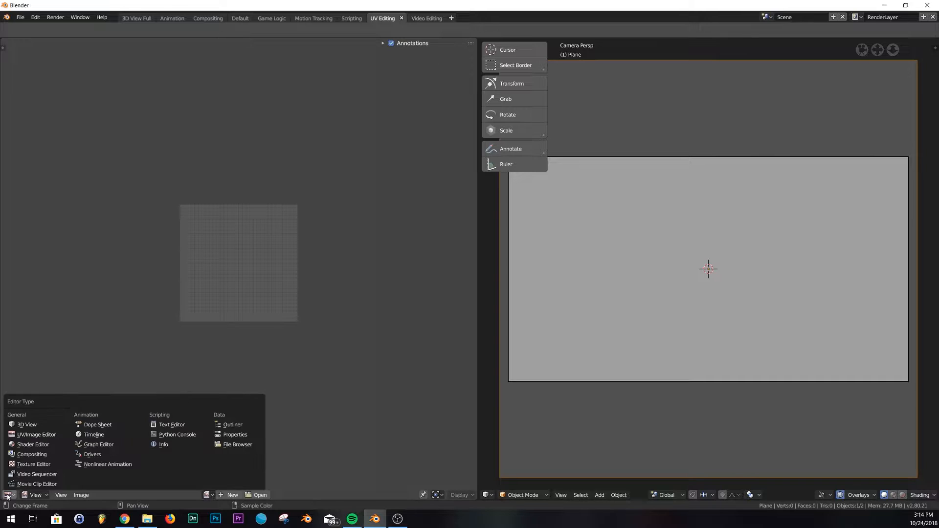
pyautogui.click(33, 445)
pyautogui.moveTo(395, 427); pyautogui.dragTo(433, 430)
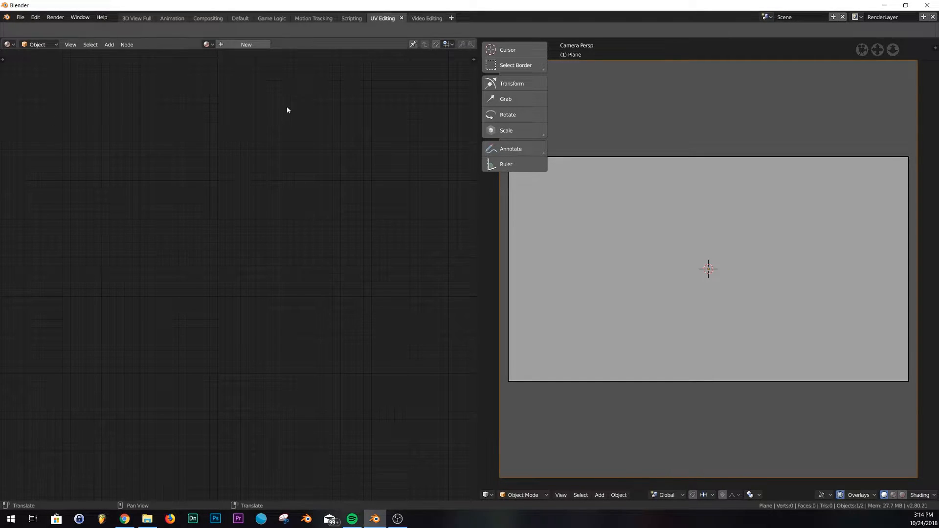
pyautogui.click(244, 45)
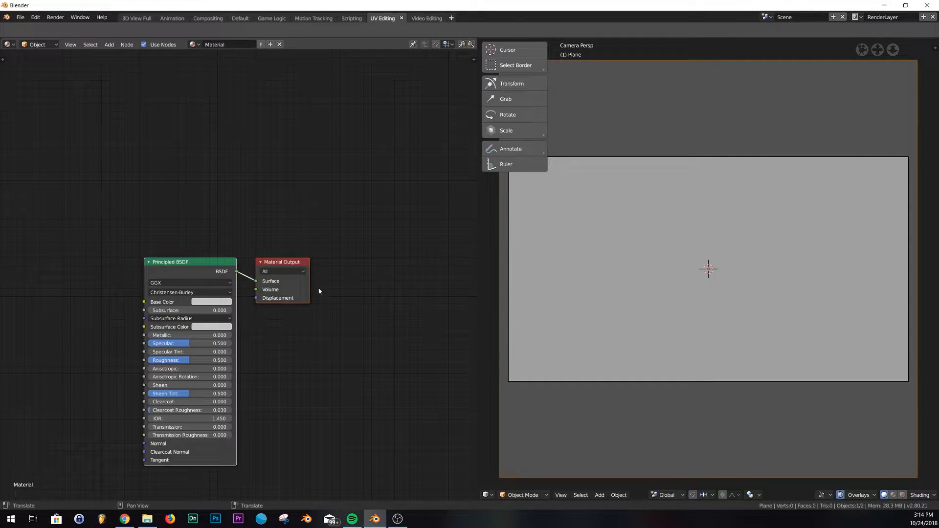
# - Replace the Principled BSDF node with a Diffuse BSDF node
pyautogui.click(201, 266)
pyautogui.press('x')
pyautogui.hotkey('shift', 'a')
pyautogui.click(200, 265)
pyautogui.write('di')
pyautogui.click(220, 289)
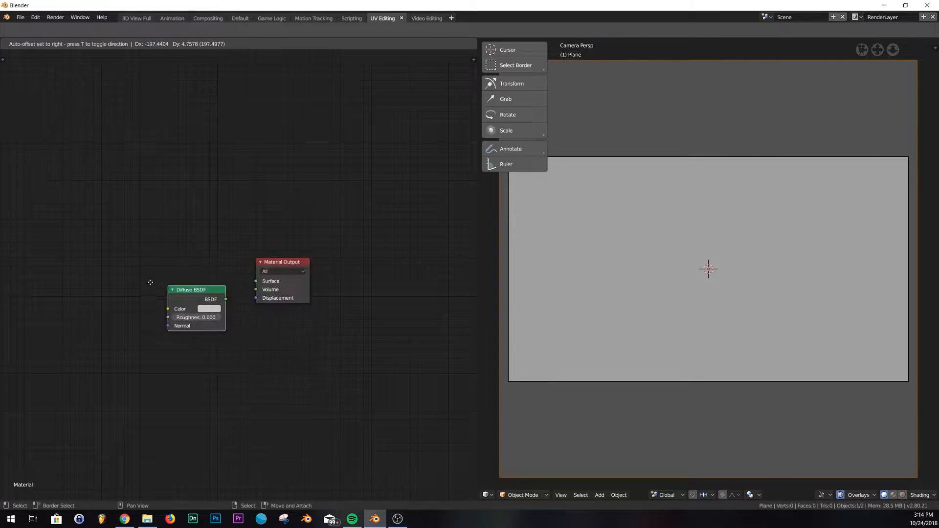
# - Set the Diffuse BSDF color to black and move the node aside
pyautogui.click(177, 304)
pyautogui.click(177, 304)
pyautogui.moveTo(239, 227); pyautogui.dragTo(238, 250)
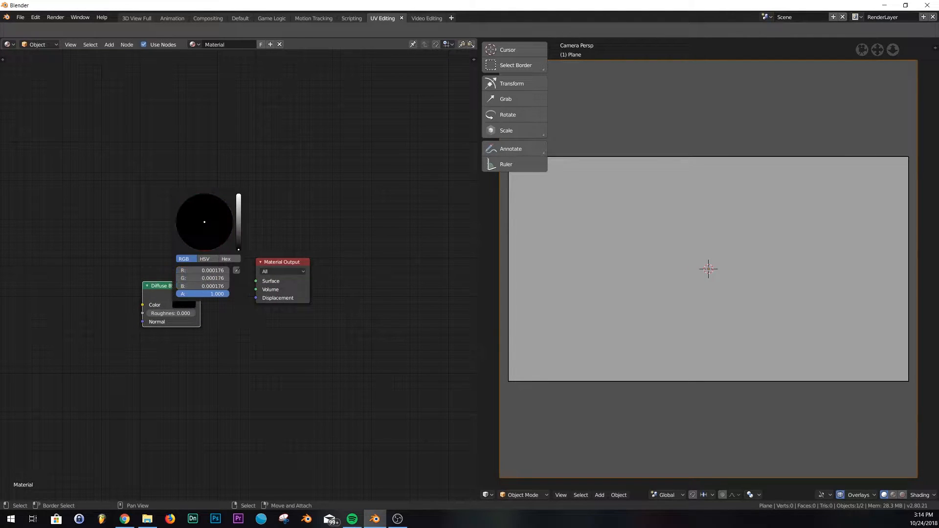
pyautogui.moveTo(181, 288); pyautogui.dragTo(152, 286)
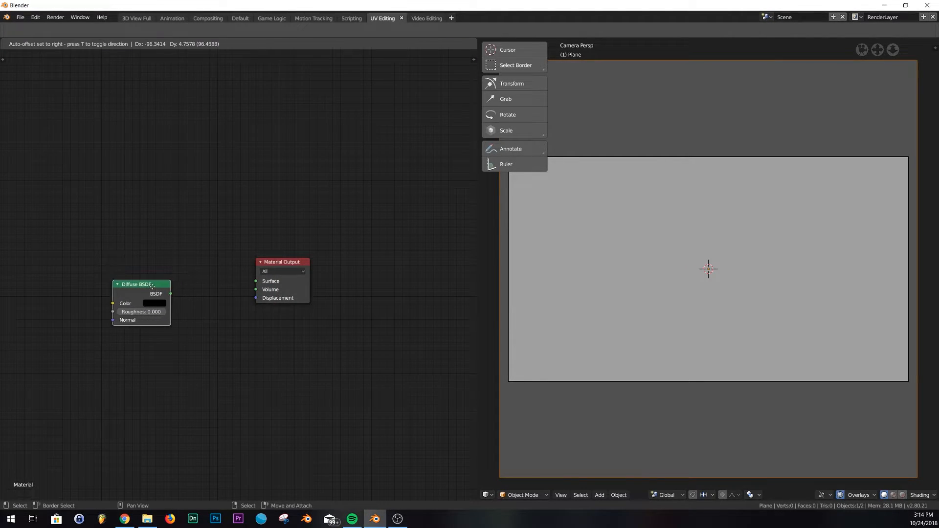
# - Add a Mix Shader between the Diffuse BSDF and Material Output, feeding diffuse into its second Shader input
pyautogui.hotkey('shift', 'a')
pyautogui.click(201, 281)
pyautogui.write('mix')
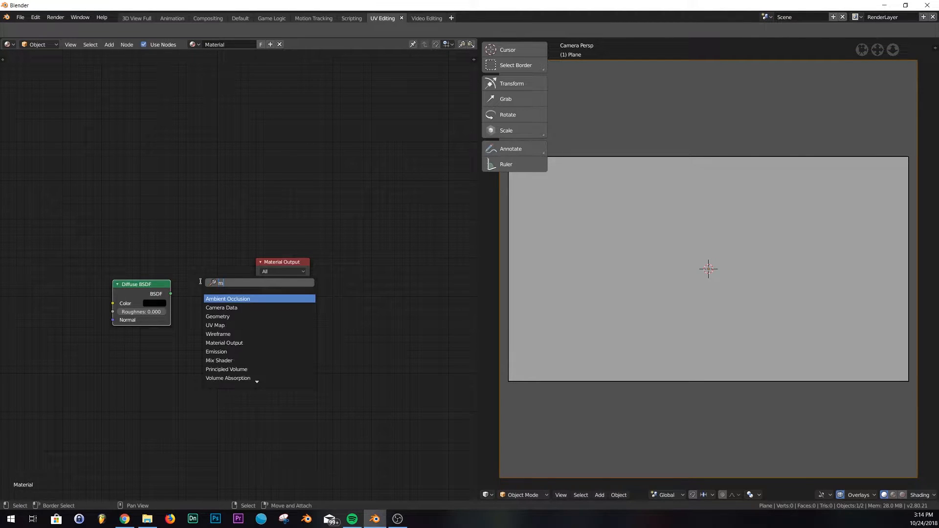
pyautogui.click(220, 298)
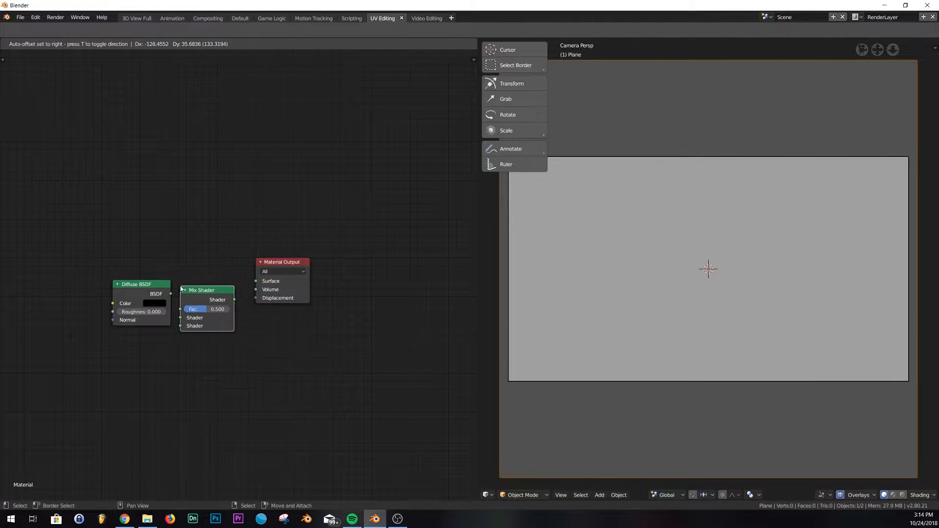
pyautogui.click(180, 286)
pyautogui.moveTo(235, 301); pyautogui.dragTo(256, 281)
pyautogui.moveTo(166, 294); pyautogui.dragTo(181, 326)
pyautogui.moveTo(97, 314); pyautogui.dragTo(96, 332)
# - Add an Emission node and set its strength to 50
pyautogui.hotkey('shift', 'a')
pyautogui.click(111, 290)
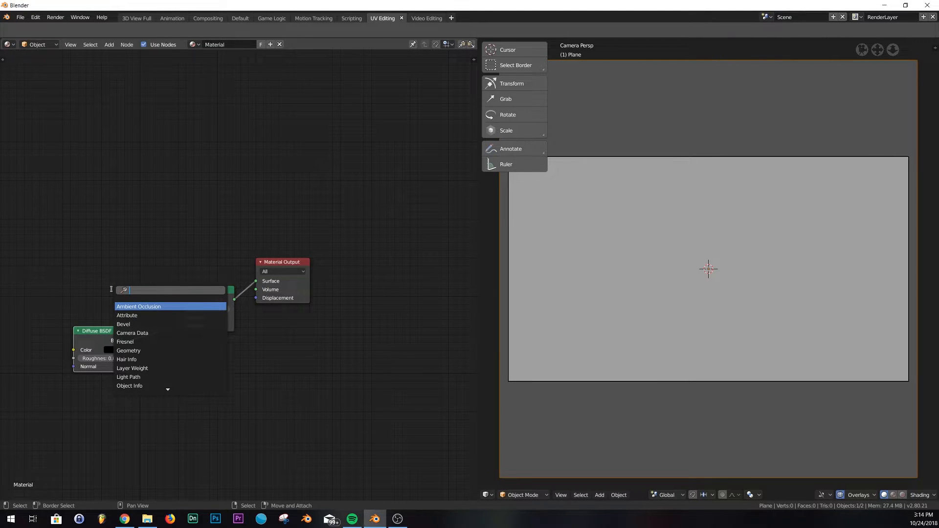
pyautogui.write('em')
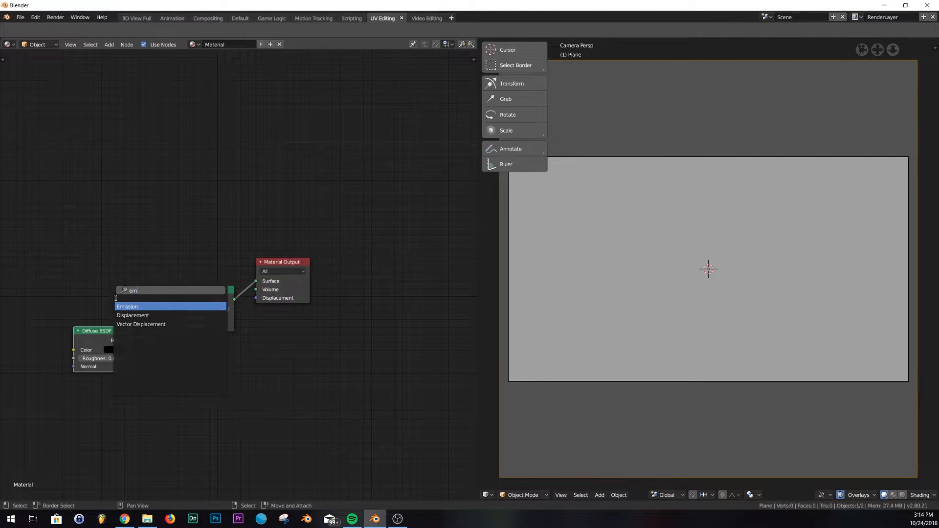
pyautogui.click(120, 306)
pyautogui.click(116, 323)
pyautogui.click(114, 313)
pyautogui.write('50')
pyautogui.press('Return')
# - Set the Emission color to blue and connect it to the Mix Shader's first Shader input
pyautogui.click(118, 304)
pyautogui.moveTo(140, 203); pyautogui.dragTo(150, 196)
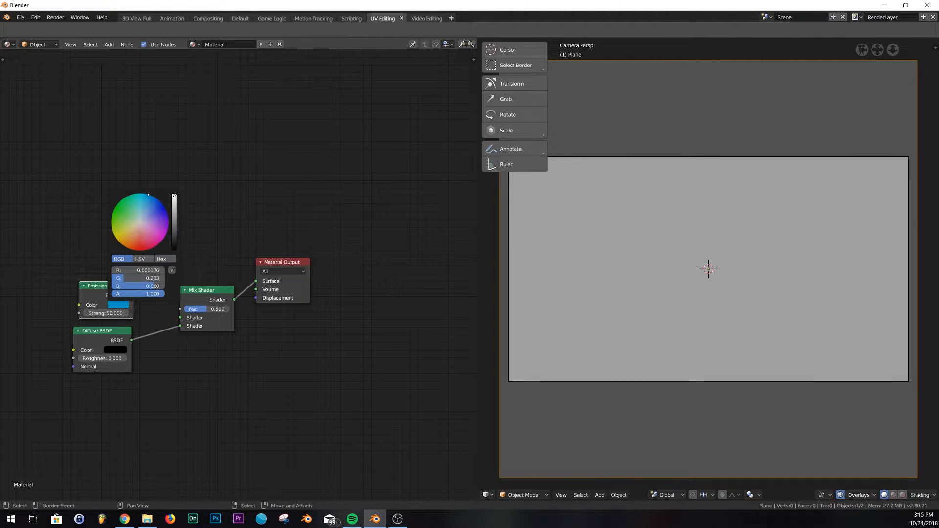
pyautogui.moveTo(131, 295); pyautogui.dragTo(181, 318)
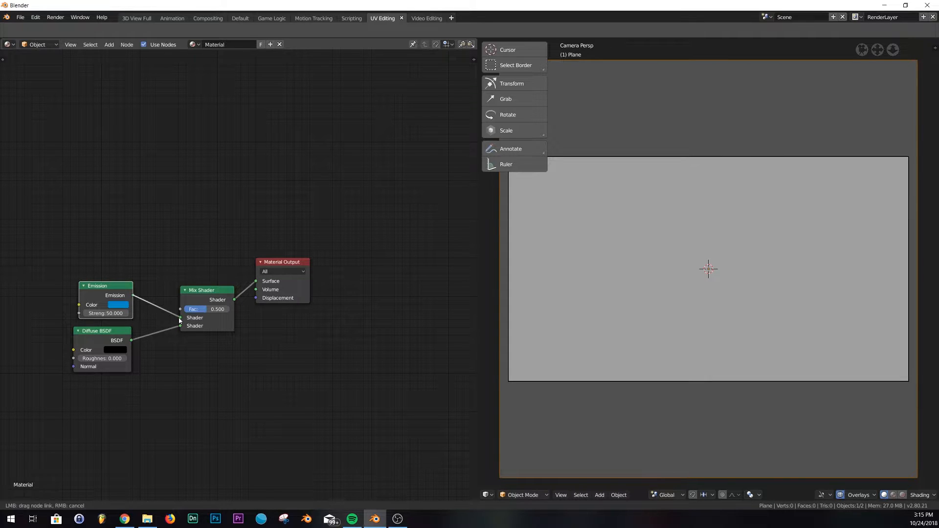
# - Rearrange the output nodes, add a ColorRamp node and connect its Color output to the Mix Shader's Fac input
pyautogui.moveTo(279, 264); pyautogui.dragTo(325, 272)
pyautogui.moveTo(194, 293); pyautogui.dragTo(231, 241)
pyautogui.hotkey('shift', 'a')
pyautogui.click(162, 168)
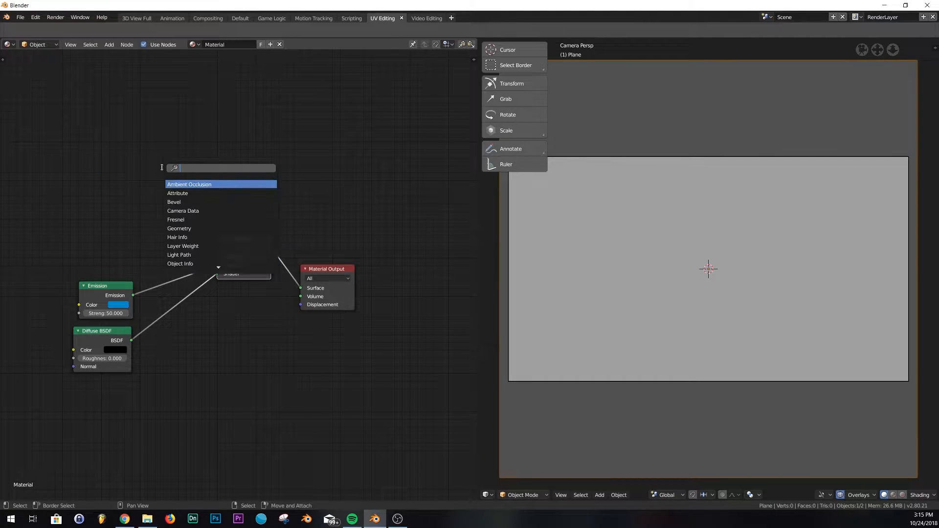
pyautogui.write('col')
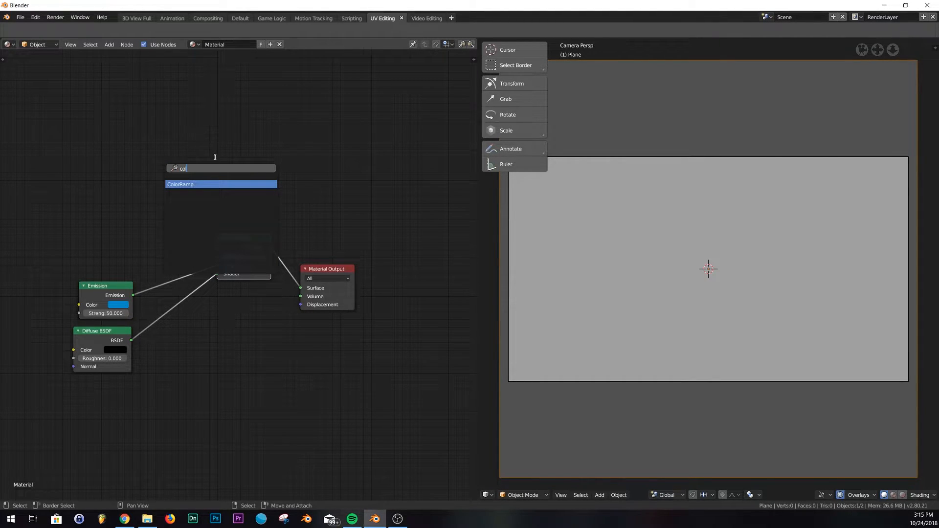
pyautogui.click(213, 185)
pyautogui.moveTo(164, 191); pyautogui.dragTo(217, 257)
pyautogui.moveTo(155, 217); pyautogui.dragTo(313, 218, button='middle')
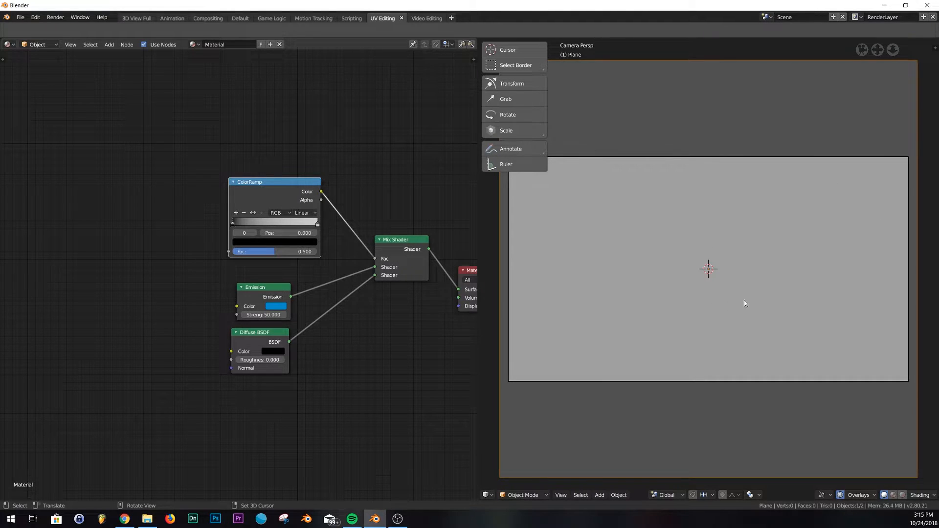
pyautogui.moveTo(374, 258); pyautogui.dragTo(404, 261)
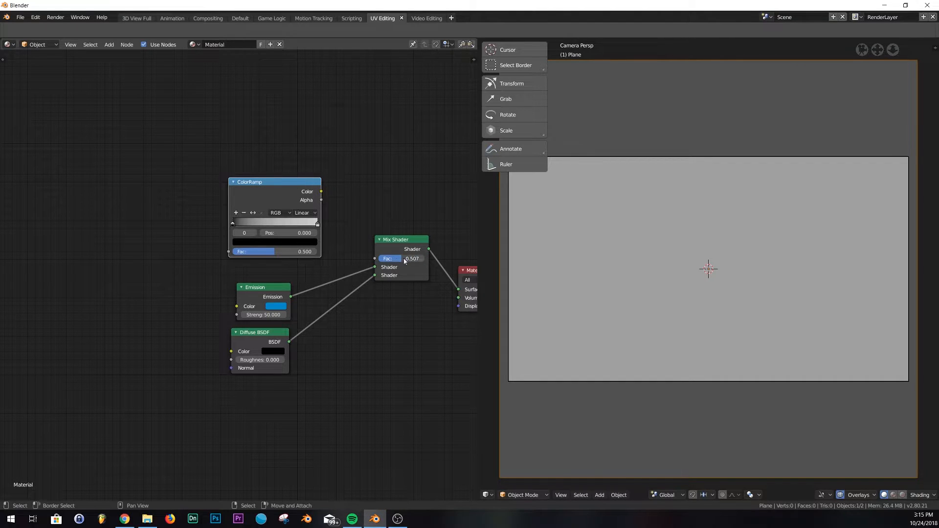
pyautogui.moveTo(323, 194); pyautogui.dragTo(375, 258)
# - Add a Voronoi Texture node and connect its Color output to the ColorRamp's Fac input
pyautogui.hotkey('shift', 'a')
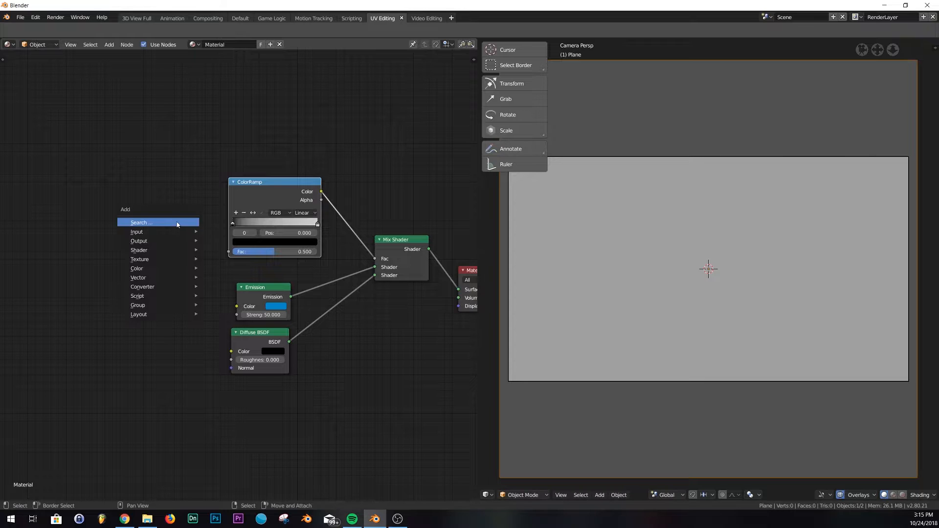
pyautogui.click(184, 224)
pyautogui.write('vo')
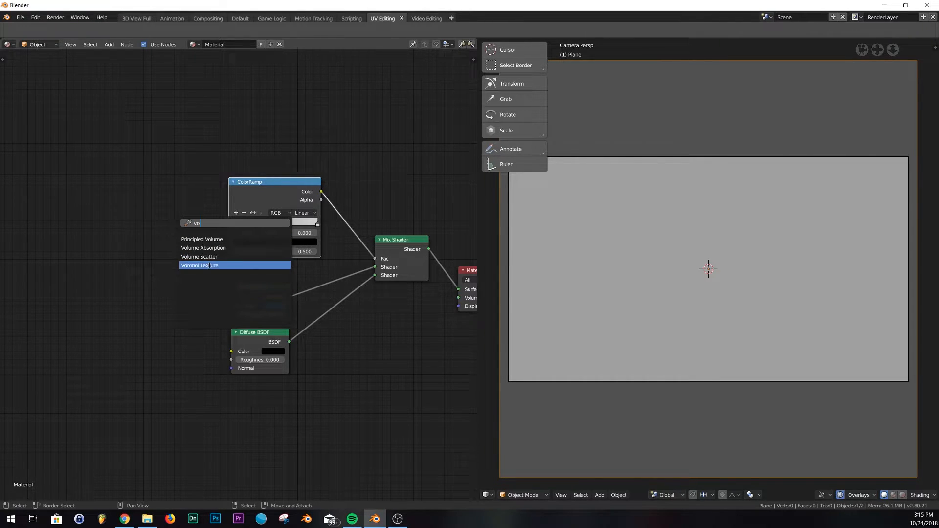
pyautogui.click(210, 266)
pyautogui.moveTo(196, 220); pyautogui.dragTo(229, 252)
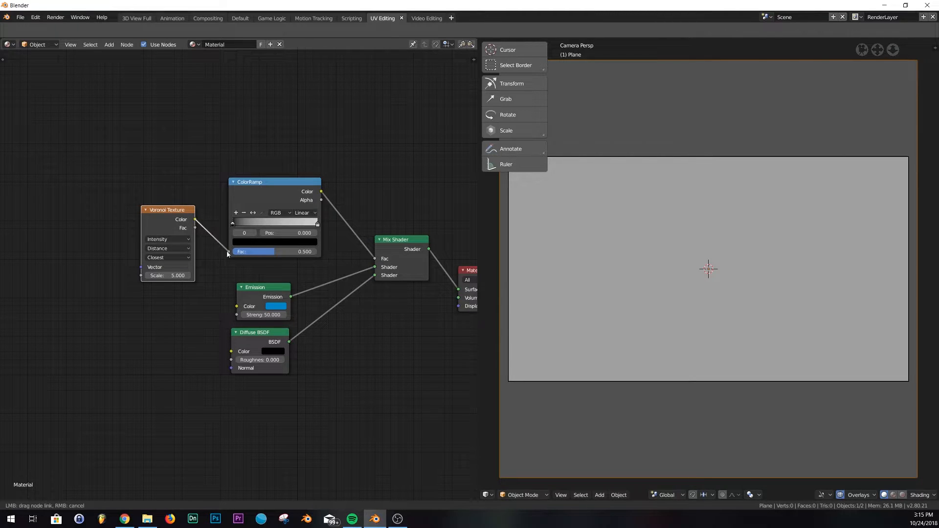
# - Add a Musgrave Texture node and connect its Color output to the Voronoi Texture's Vector input
pyautogui.hotkey('shift', 'a')
pyautogui.click(105, 228)
pyautogui.write('mu')
pyautogui.click(112, 244)
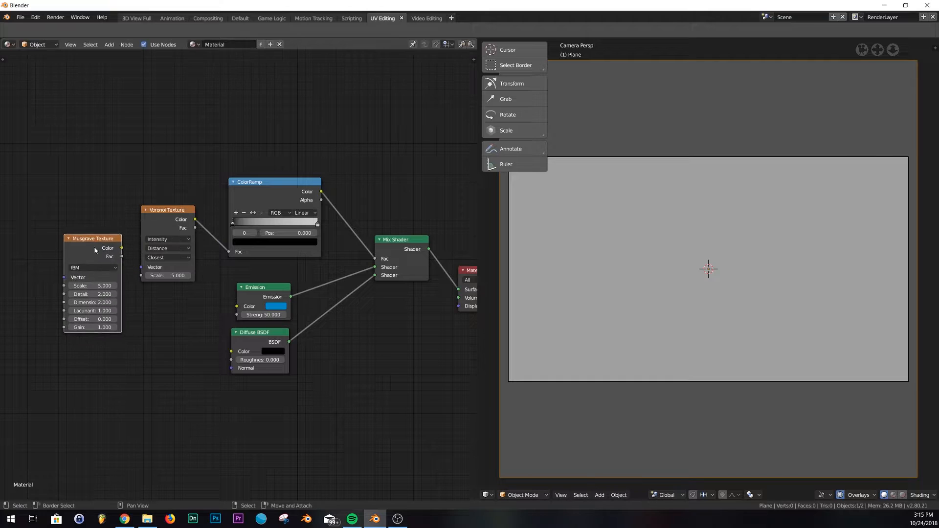
pyautogui.moveTo(122, 248); pyautogui.dragTo(141, 267)
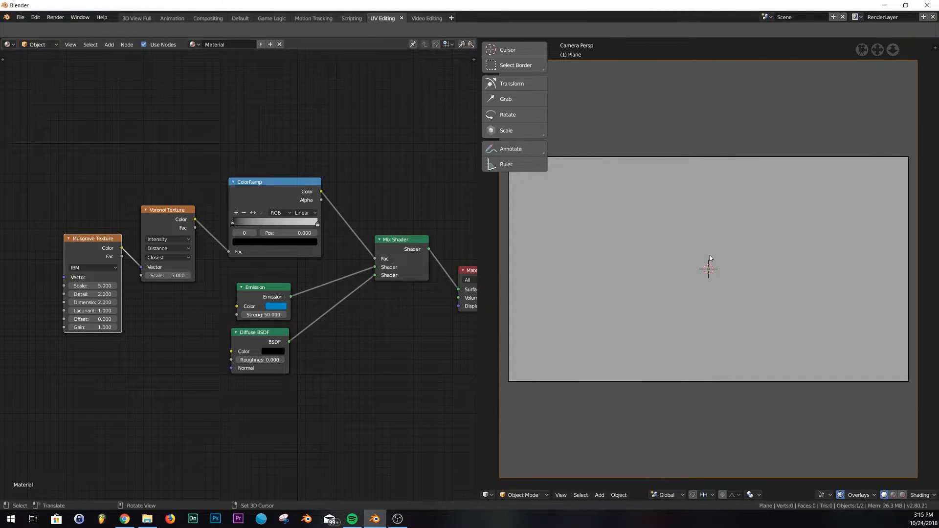
# - Preview the rendered camera view and darken the World background color in the Default workspace
pyautogui.hotkey('shift', 'z')
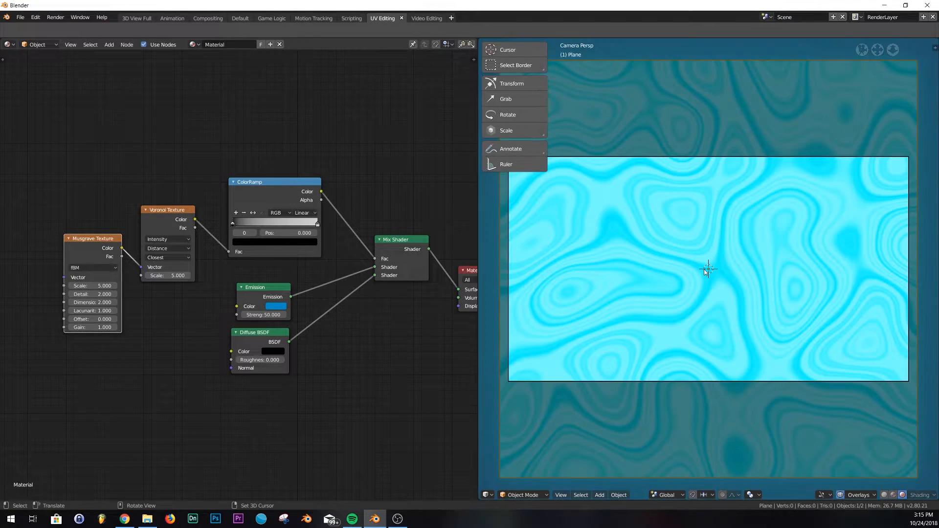
pyautogui.moveTo(704, 269); pyautogui.dragTo(731, 215, button='middle')
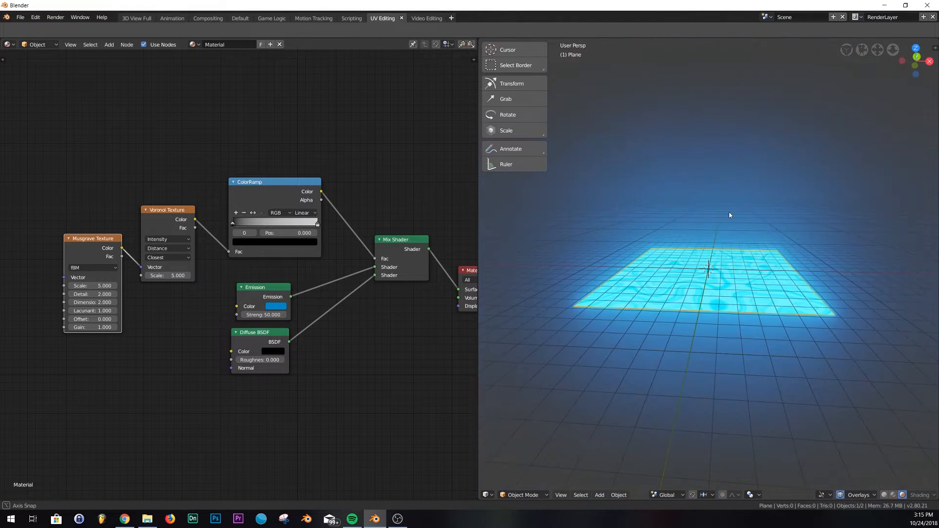
pyautogui.press('KP_0')
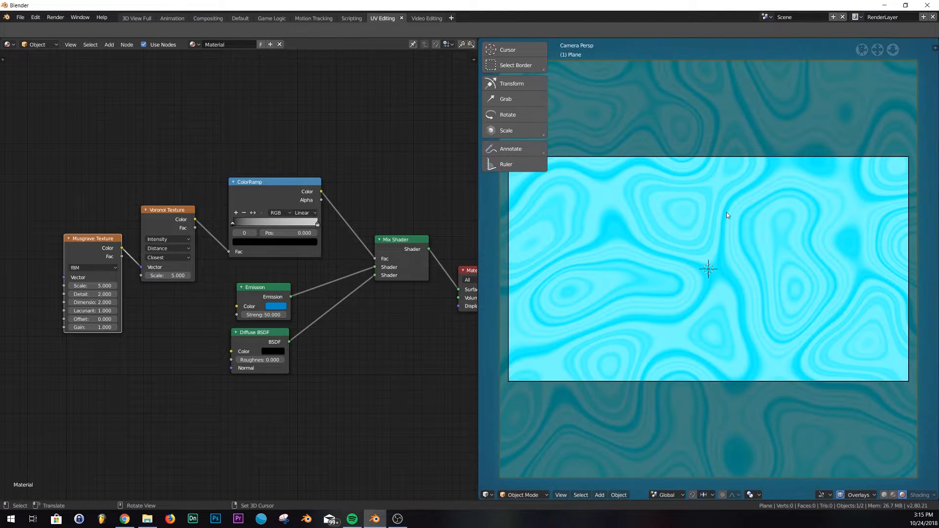
pyautogui.click(249, 20)
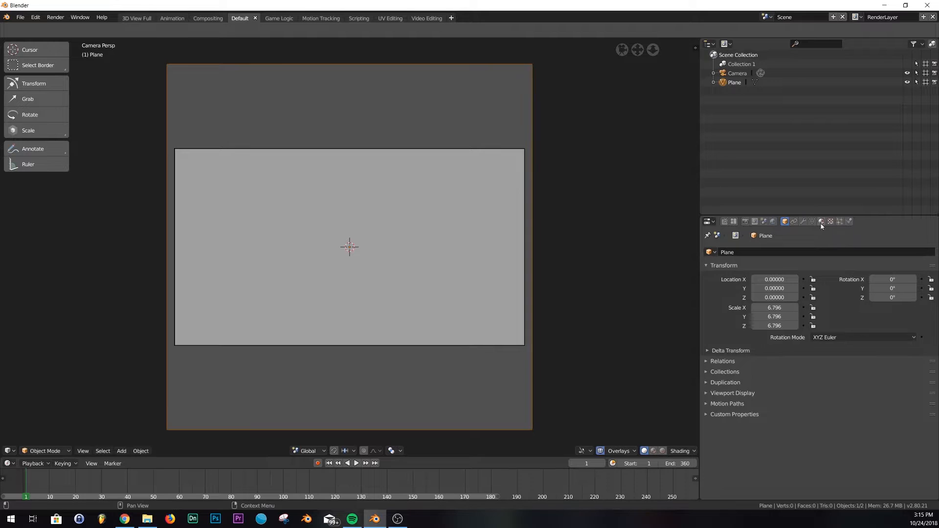
pyautogui.click(773, 221)
pyautogui.click(869, 296)
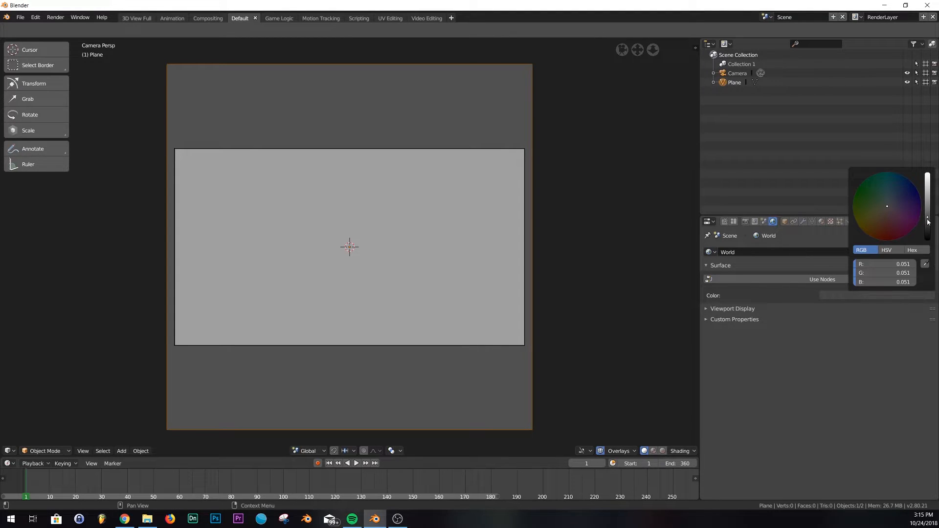
pyautogui.moveTo(928, 221); pyautogui.dragTo(928, 239)
# - Return to the UV Editing workspace and view the rendered material through the camera
pyautogui.click(386, 18)
pyautogui.hotkey('shift', 'z')
pyautogui.moveTo(711, 254)
pyautogui.mouseDown(button='middle')
pyautogui.moveTo(680, 216)
pyautogui.moveTo(743, 193)
pyautogui.mouseUp(button='middle')
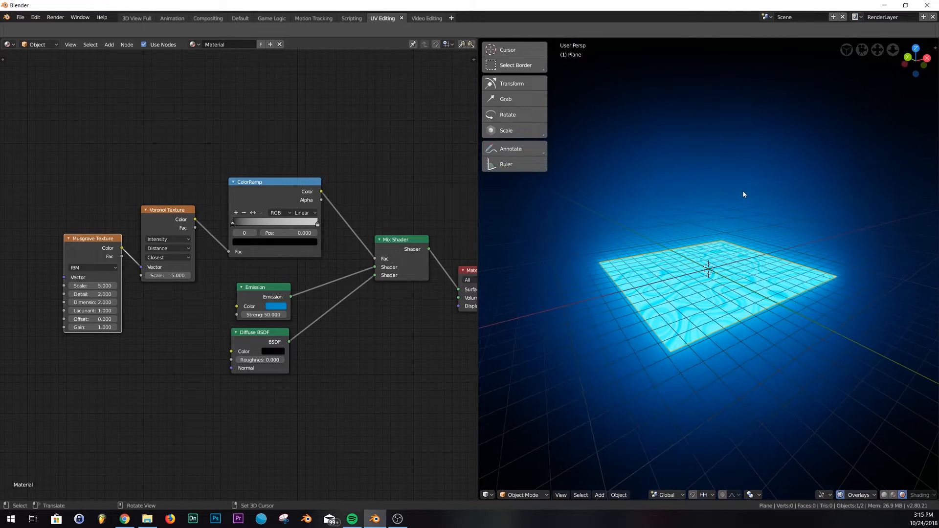
pyautogui.press('KP_0')
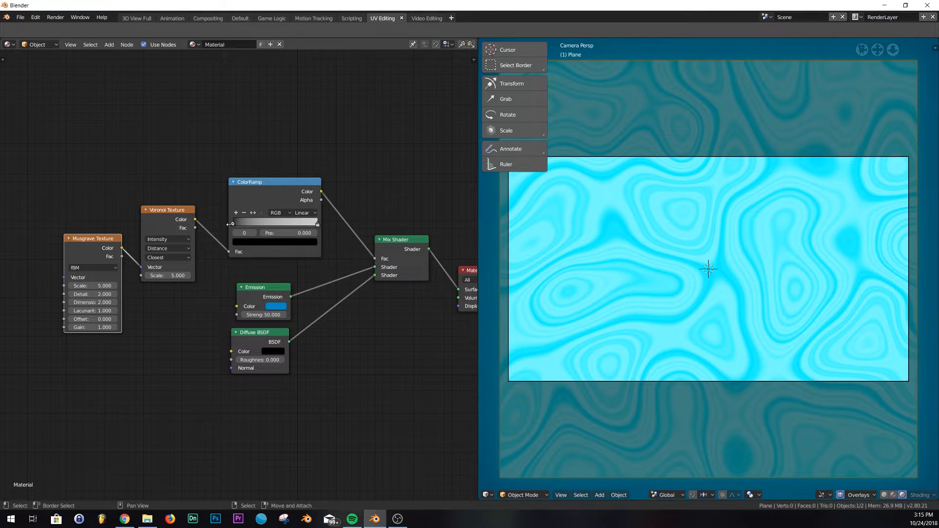
# - Move the ColorRamp's black stop to a position of about 0.351
pyautogui.moveTo(232, 226)
pyautogui.mouseDown()
pyautogui.moveTo(286, 226)
pyautogui.moveTo(246, 217)
pyautogui.mouseUp()
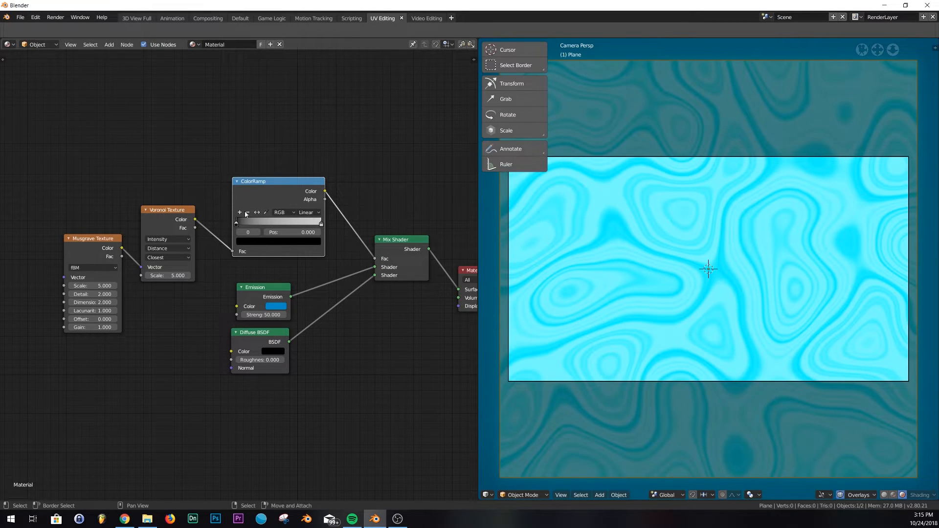
pyautogui.click(257, 213)
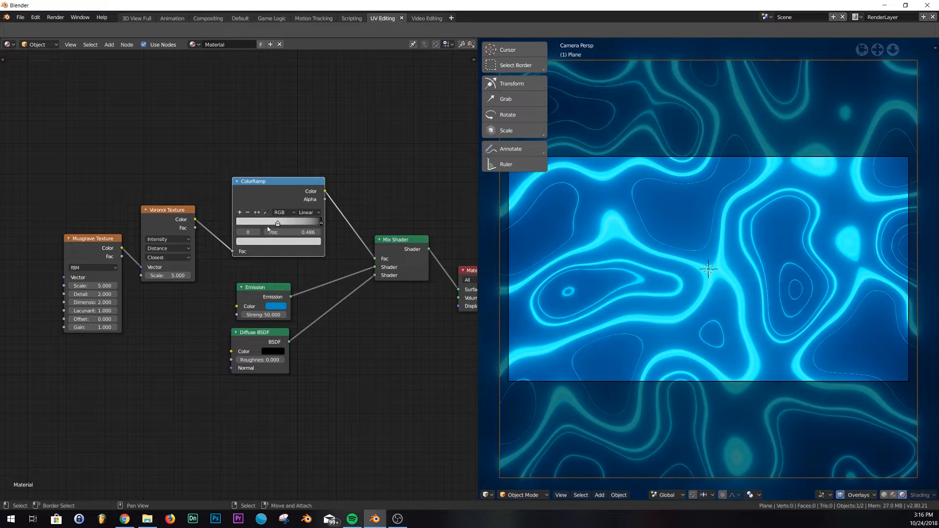
pyautogui.click(256, 213)
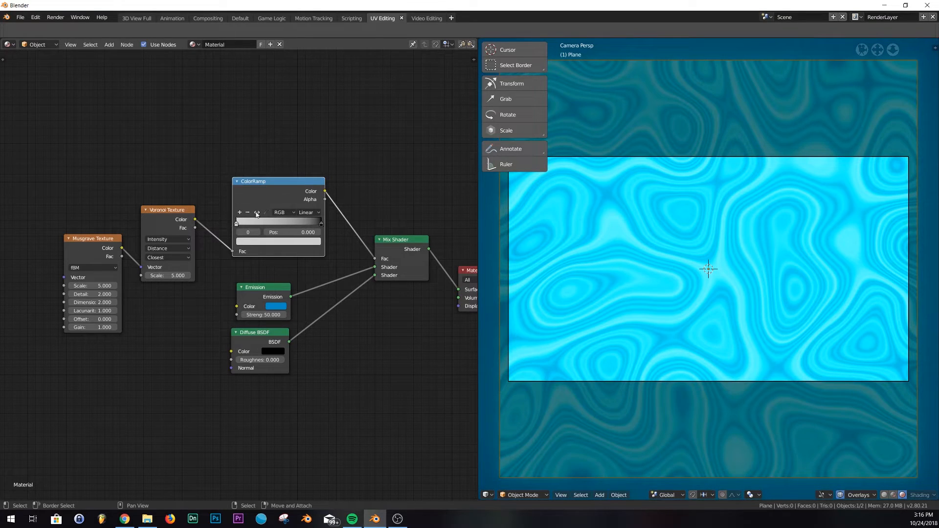
pyautogui.click(257, 213)
pyautogui.click(257, 213)
pyautogui.moveTo(238, 226); pyautogui.dragTo(268, 229)
pyautogui.press('KP_0')
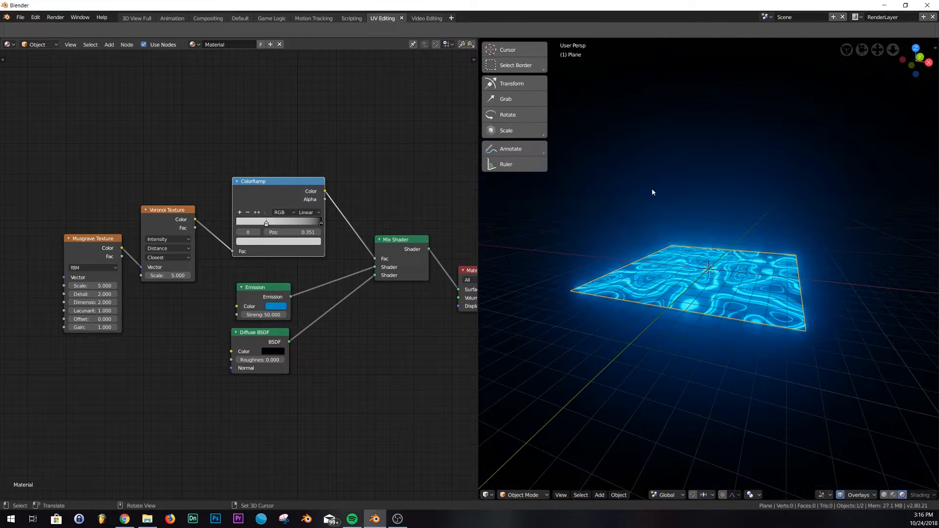
# - Set the Voronoi Texture scale to 8.9 and the Musgrave Texture Detail to 4
pyautogui.press('KP_0')
pyautogui.scroll(2, 261, 275)
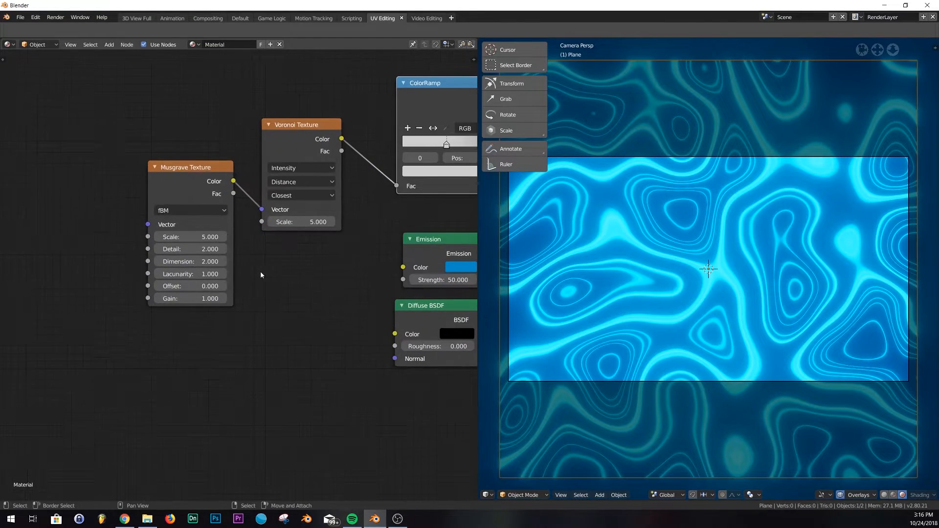
pyautogui.moveTo(304, 217)
pyautogui.mouseDown()
pyautogui.moveTo(359, 217)
pyautogui.moveTo(301, 222)
pyautogui.mouseUp()
pyautogui.moveTo(301, 222); pyautogui.dragTo(305, 222)
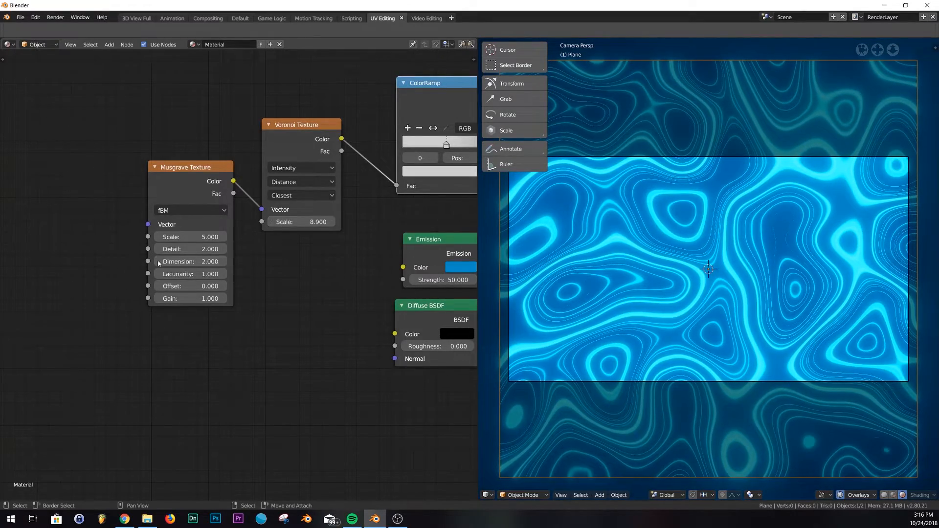
pyautogui.moveTo(191, 250); pyautogui.dragTo(221, 250)
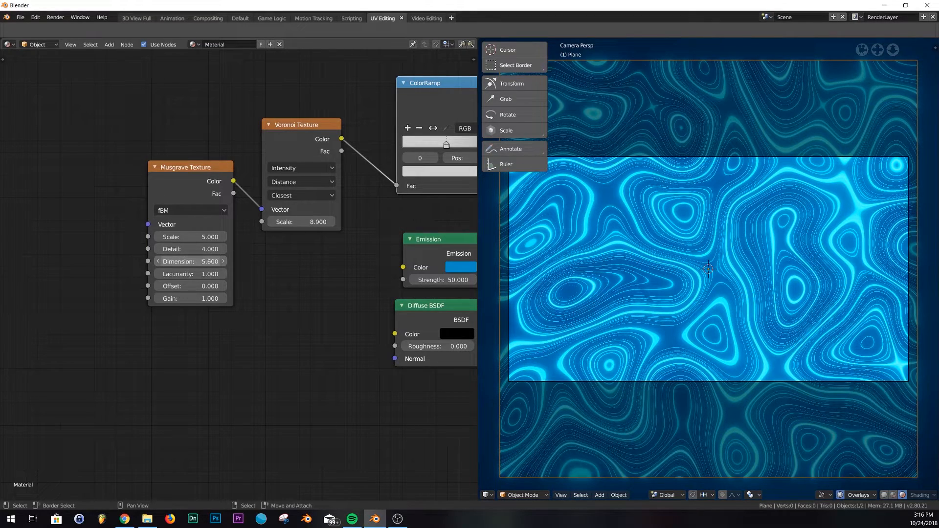
pyautogui.hotkey('ctrl', 'z')
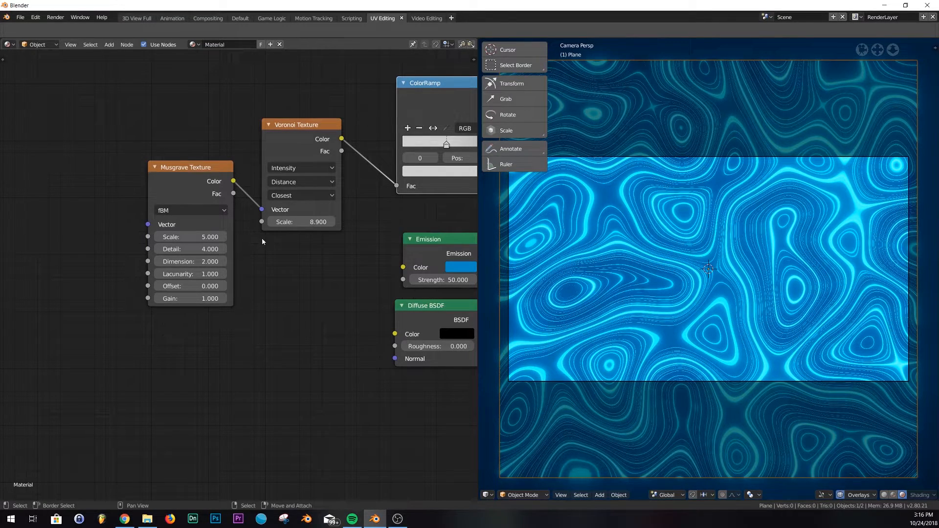
# - Add a Mapping node and connect its Vector output to the Musgrave Texture's Vector input
pyautogui.moveTo(752, 263); pyautogui.dragTo(729, 206, button='middle')
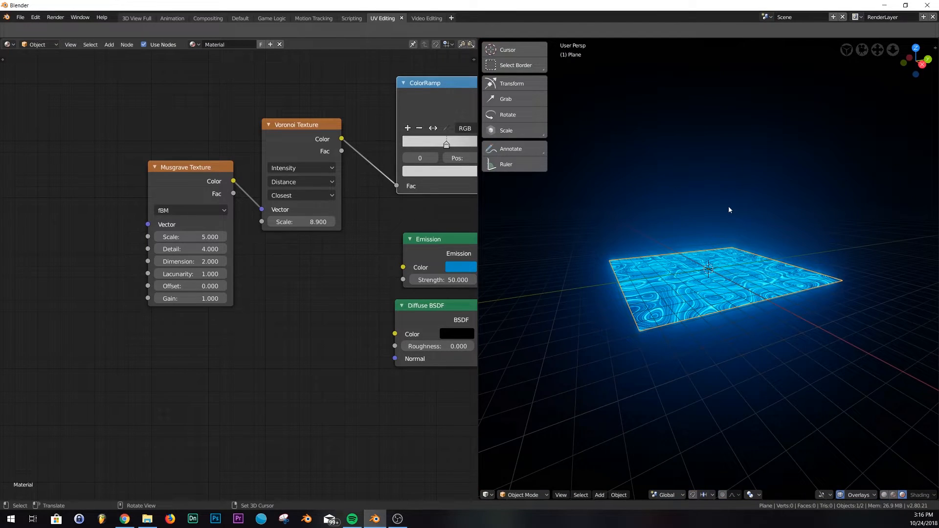
pyautogui.press('KP_0')
pyautogui.scroll(-2, 193, 325)
pyautogui.scroll(1, 191, 327)
pyautogui.moveTo(192, 327); pyautogui.dragTo(254, 323, button='middle')
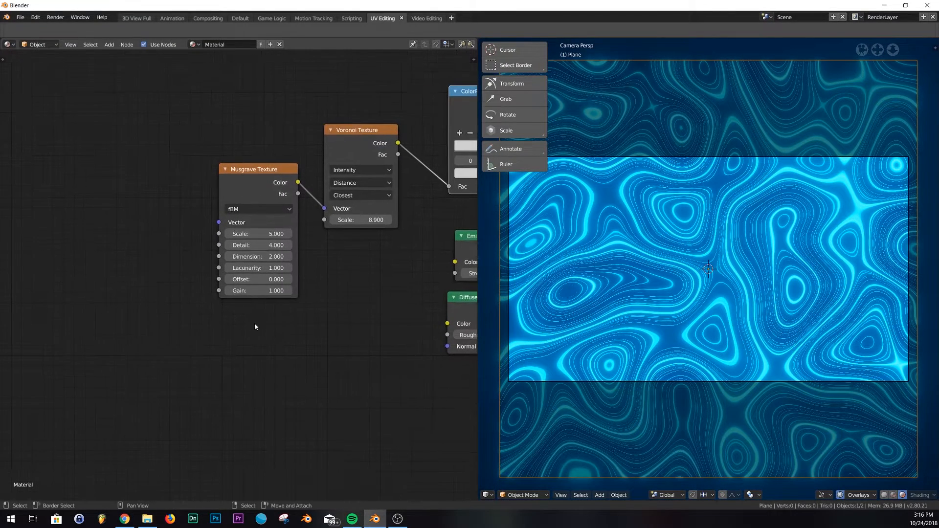
pyautogui.scroll(-3, 255, 323)
pyautogui.hotkey('shift', 'a')
pyautogui.click(124, 205)
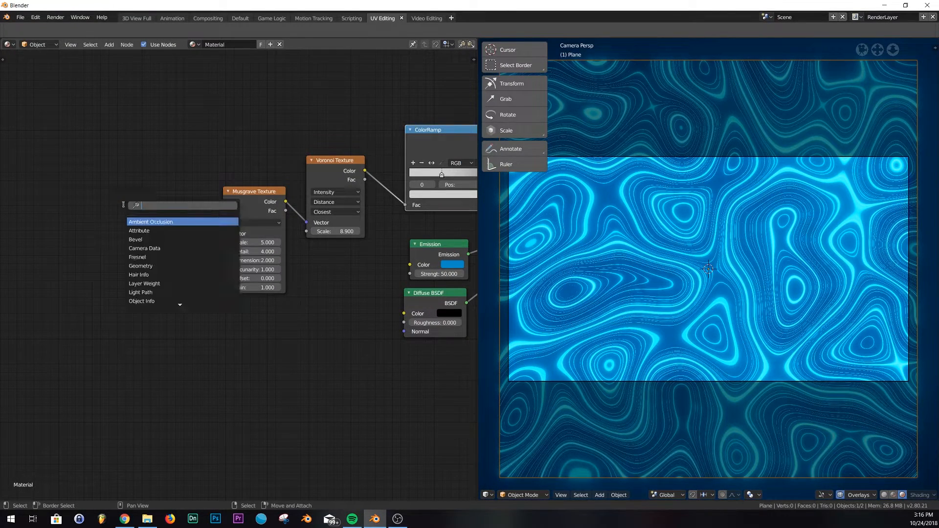
pyautogui.write('map')
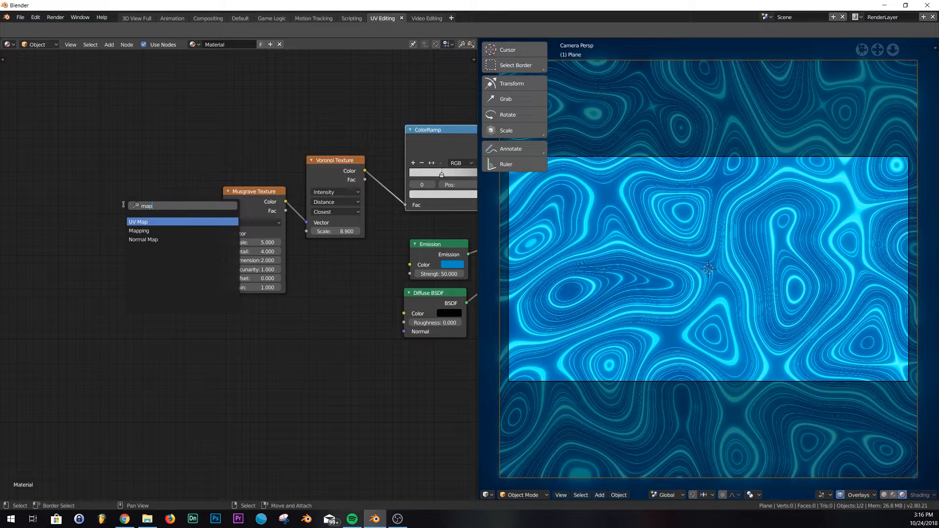
pyautogui.click(165, 231)
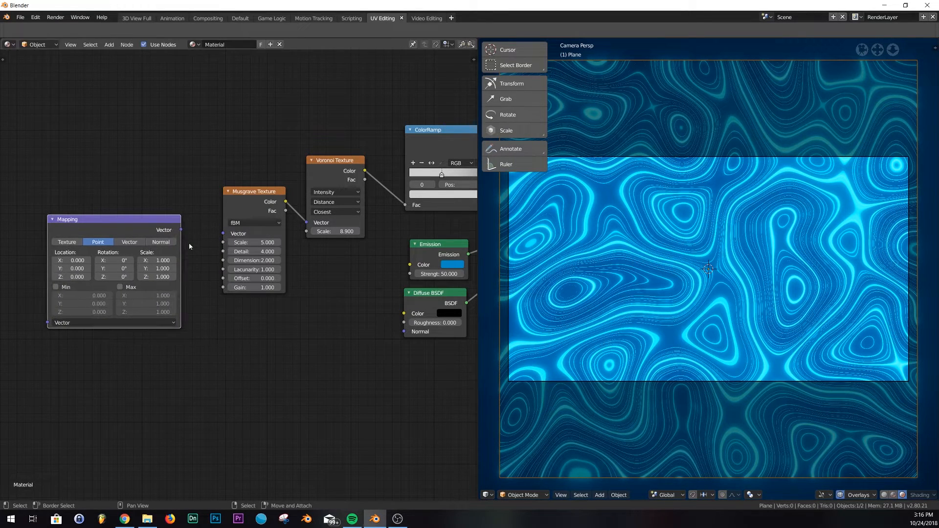
pyautogui.moveTo(181, 232); pyautogui.dragTo(222, 240)
# - Add a Texture Coordinate node and connect its Generated output to the Mapping node's Vector input
pyautogui.moveTo(330, 295); pyautogui.dragTo(454, 271, button='middle')
pyautogui.hotkey('shift', 'a')
pyautogui.click(82, 240)
pyautogui.write('tex')
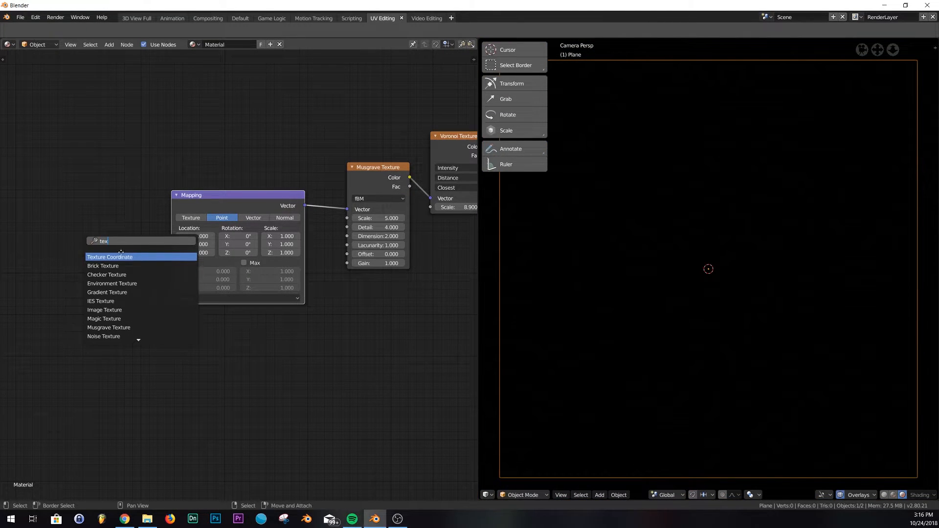
pyautogui.click(121, 254)
pyautogui.moveTo(131, 258); pyautogui.dragTo(171, 299)
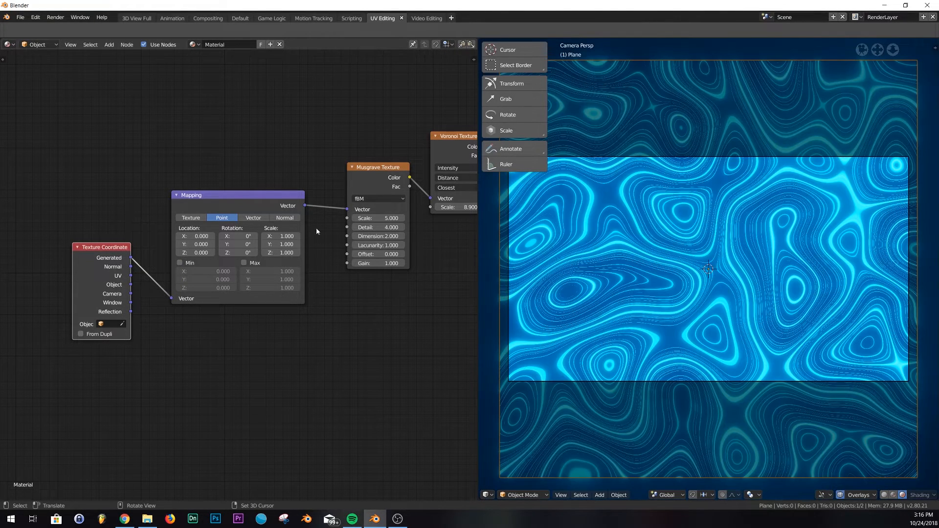
# - Open the User Preferences and inspect the Editing settings for the new F-Curve interpolation default
pyautogui.click(36, 17)
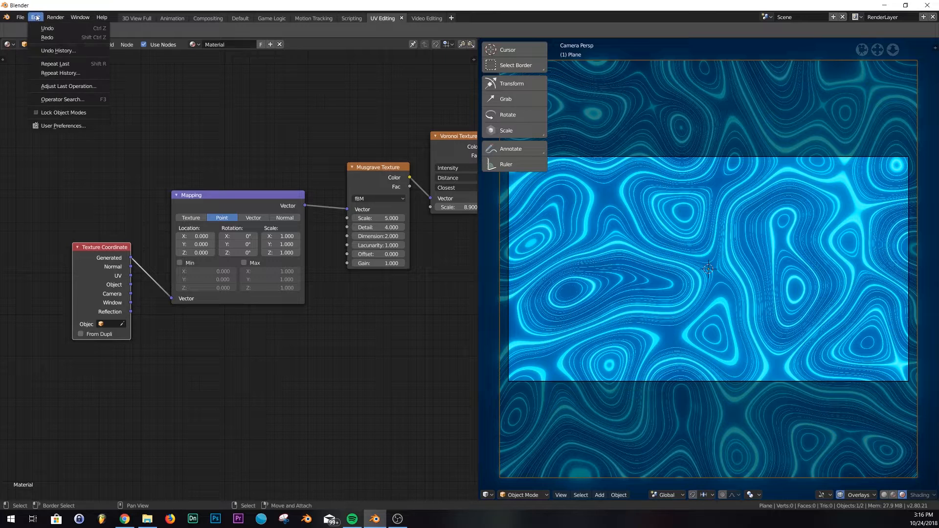
pyautogui.click(73, 127)
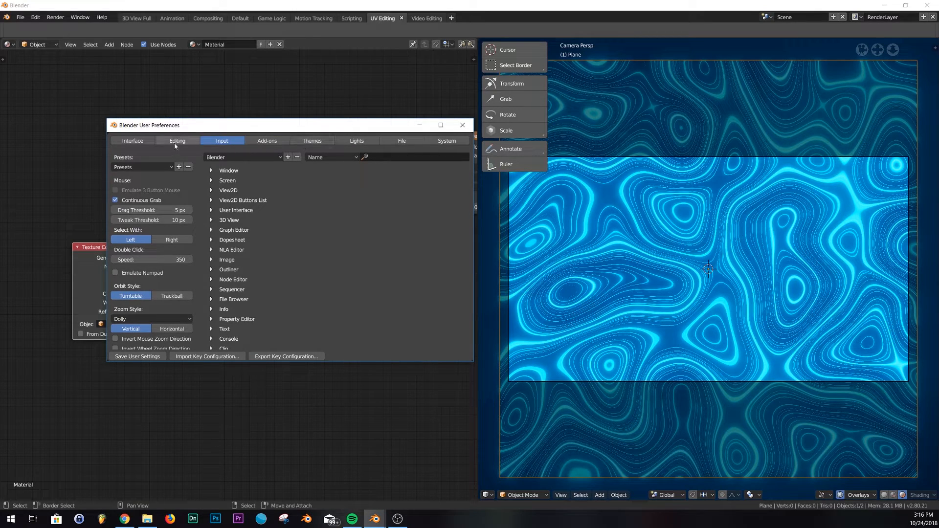
pyautogui.click(176, 142)
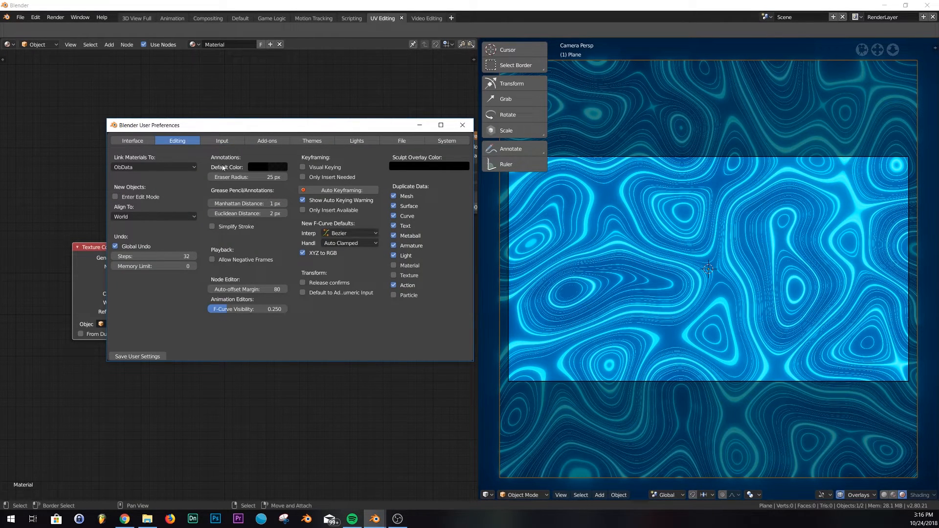
pyautogui.click(359, 233)
pyautogui.click(274, 280)
pyautogui.click(463, 126)
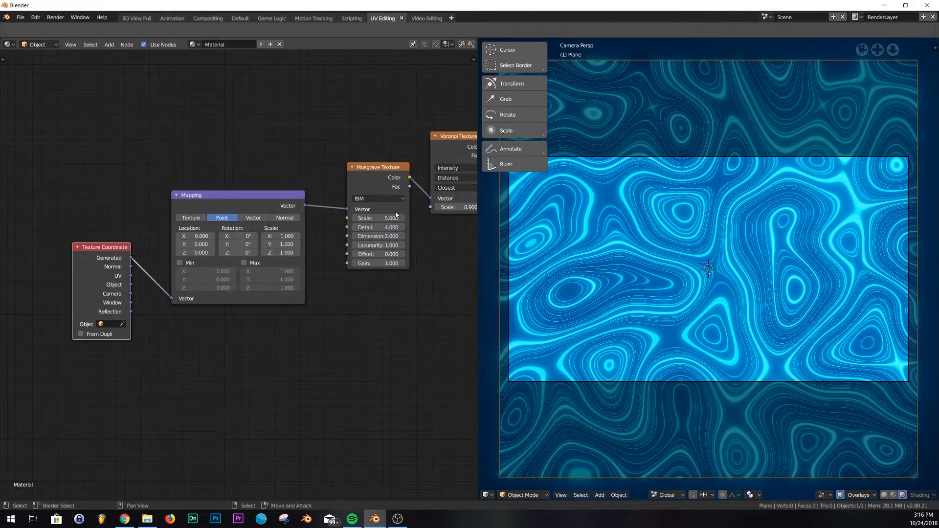
# - Try various Mapping node rotation and scale values, undoing or resetting each change
pyautogui.moveTo(420, 279); pyautogui.dragTo(335, 302, button='middle')
pyautogui.scroll(-1, 333, 304)
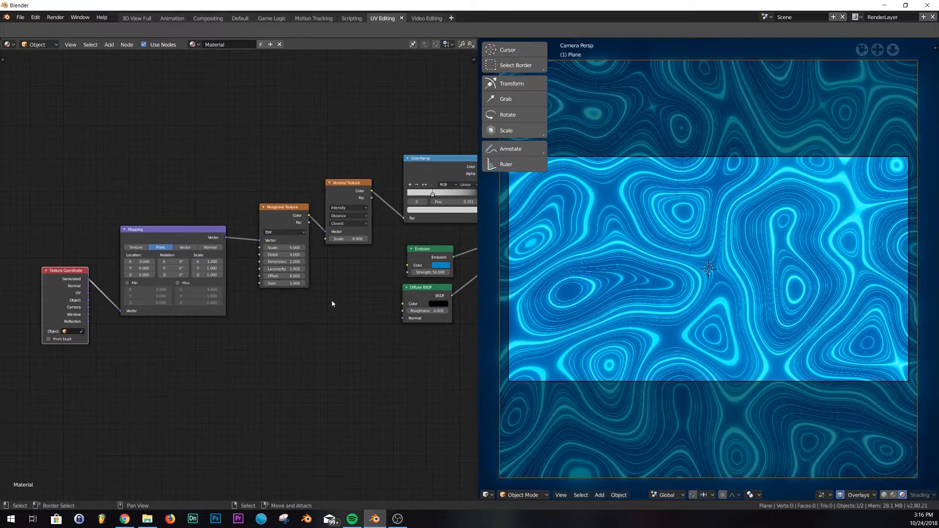
pyautogui.moveTo(273, 315); pyautogui.dragTo(330, 344, button='middle')
pyautogui.scroll(7, 371, 274)
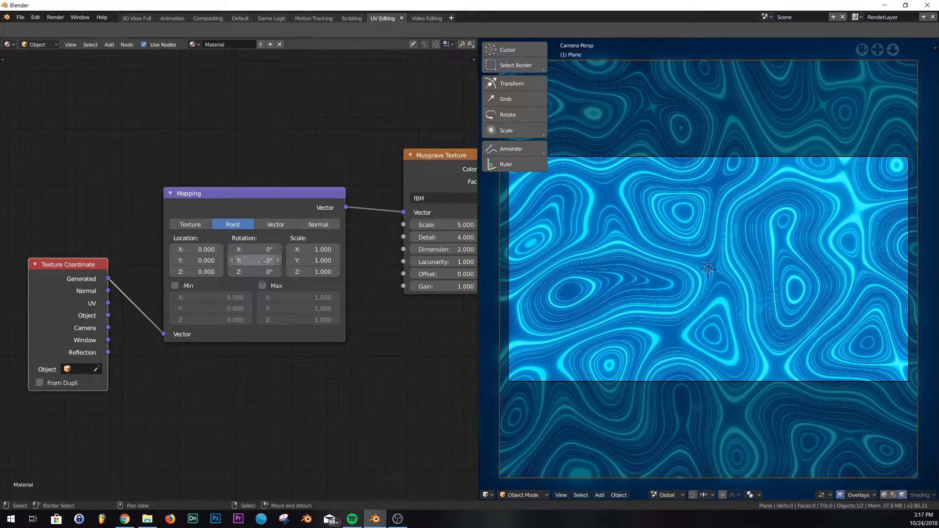
pyautogui.moveTo(255, 261); pyautogui.dragTo(394, 260)
pyautogui.hotkey('ctrl', 'z')
pyautogui.moveTo(243, 272); pyautogui.dragTo(291, 271)
pyautogui.hotkey('ctrl', 'z')
pyautogui.moveTo(243, 249); pyautogui.dragTo(298, 249)
pyautogui.hotkey('ctrl', 'z')
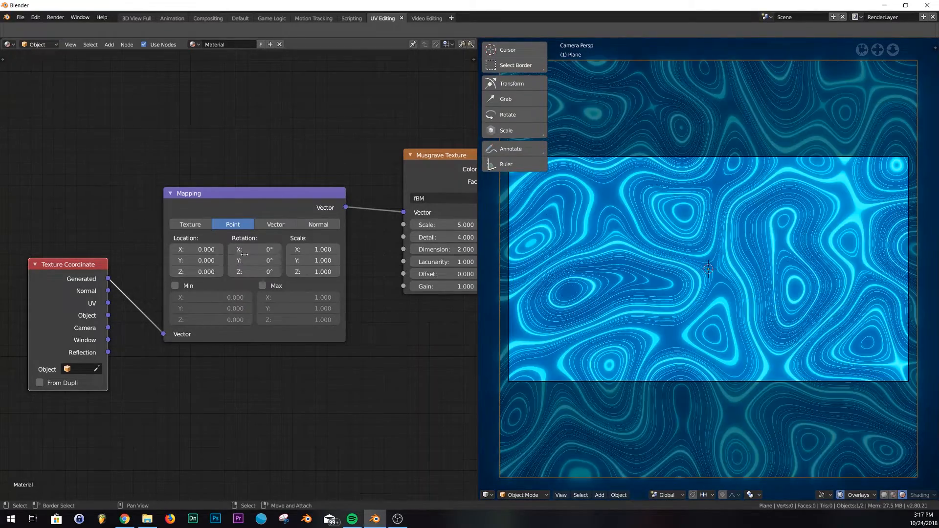
pyautogui.moveTo(254, 271); pyautogui.dragTo(272, 260)
pyautogui.hotkey('ctrl', 'z')
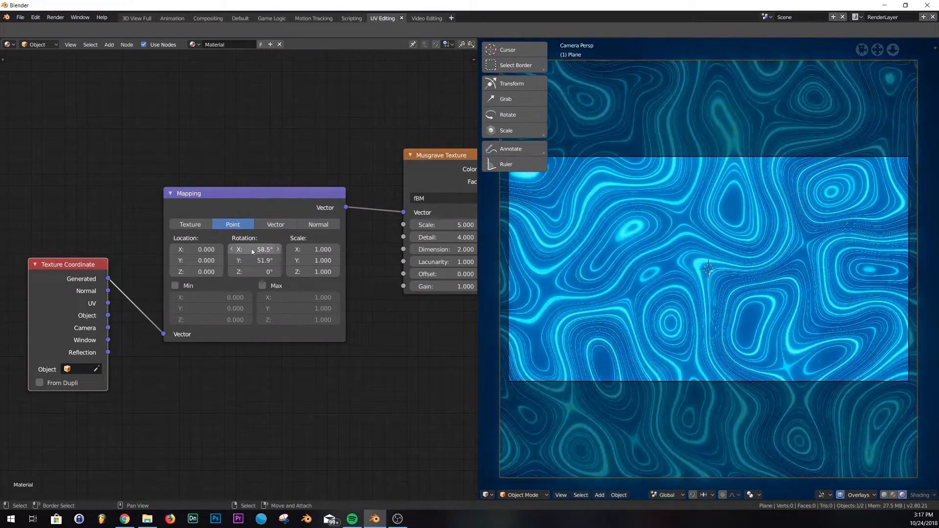
pyautogui.hotkey('ctrl', 'z')
pyautogui.hotkey('ctrl', 'z')
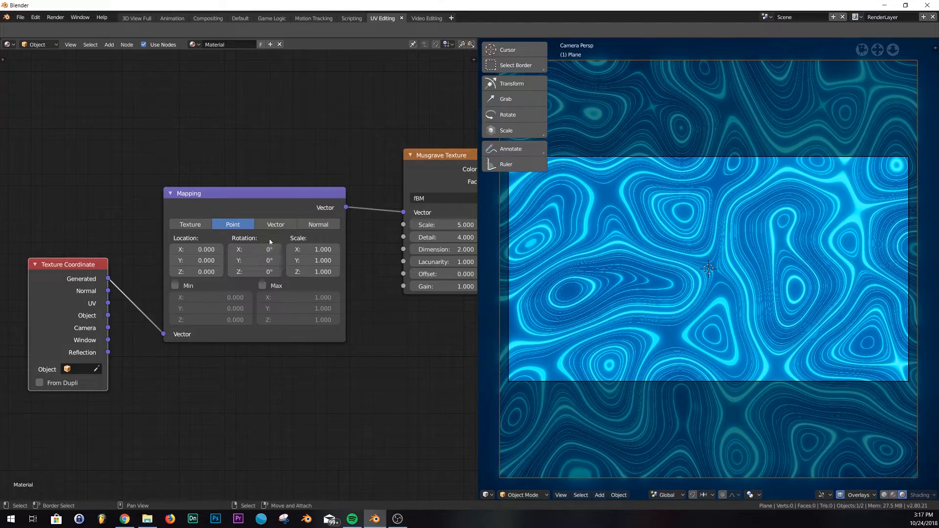
pyautogui.moveTo(313, 250)
pyautogui.mouseDown()
pyautogui.moveTo(333, 249)
pyautogui.moveTo(313, 249)
pyautogui.mouseUp()
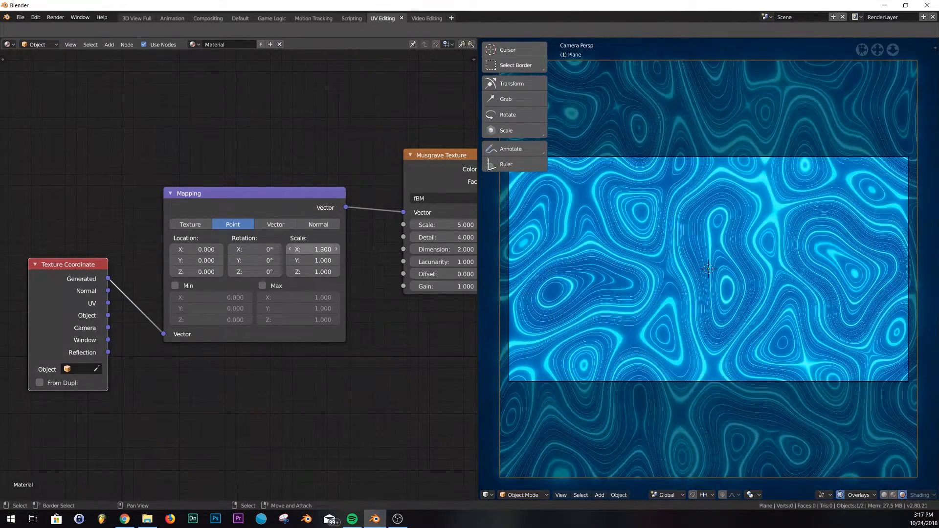
pyautogui.press('BackSpace')
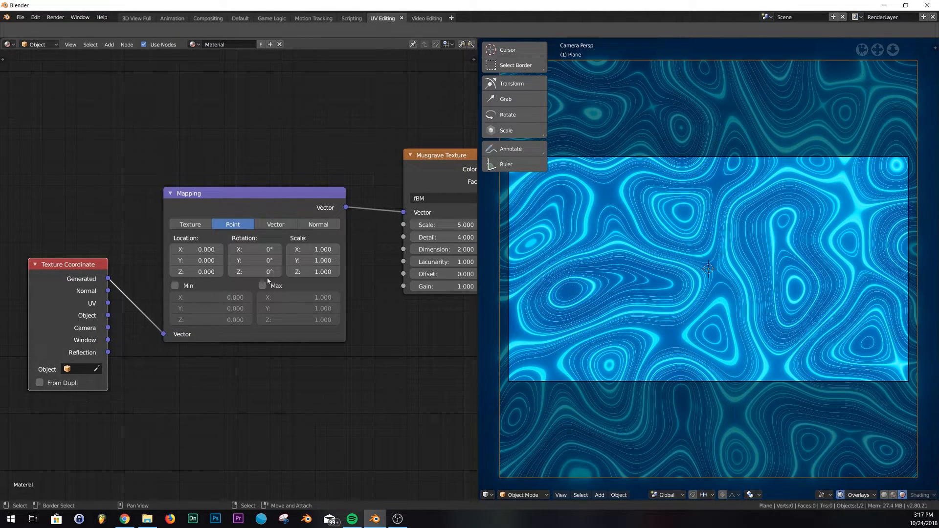
# - Set the Musgrave Texture Detail to 2.2
pyautogui.moveTo(471, 219); pyautogui.dragTo(333, 231, button='middle')
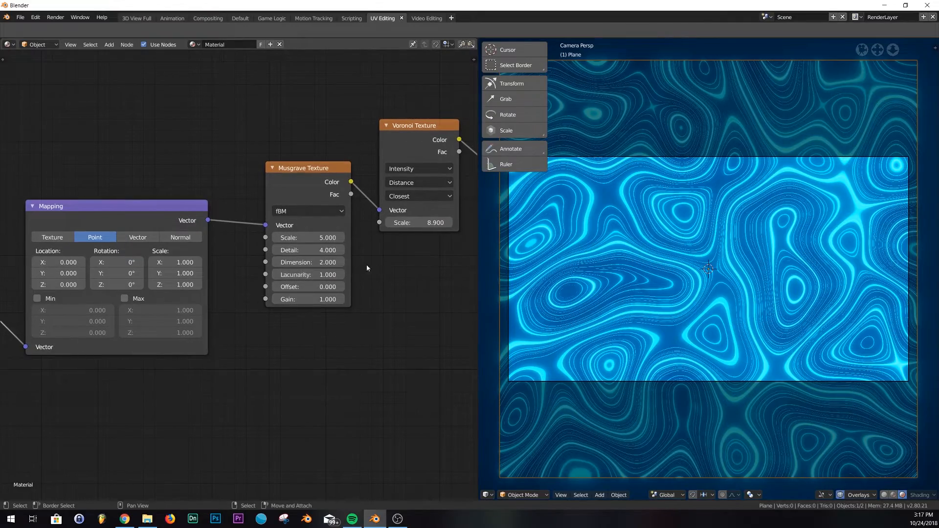
pyautogui.moveTo(314, 250)
pyautogui.mouseDown()
pyautogui.moveTo(352, 250)
pyautogui.moveTo(300, 250)
pyautogui.mouseUp()
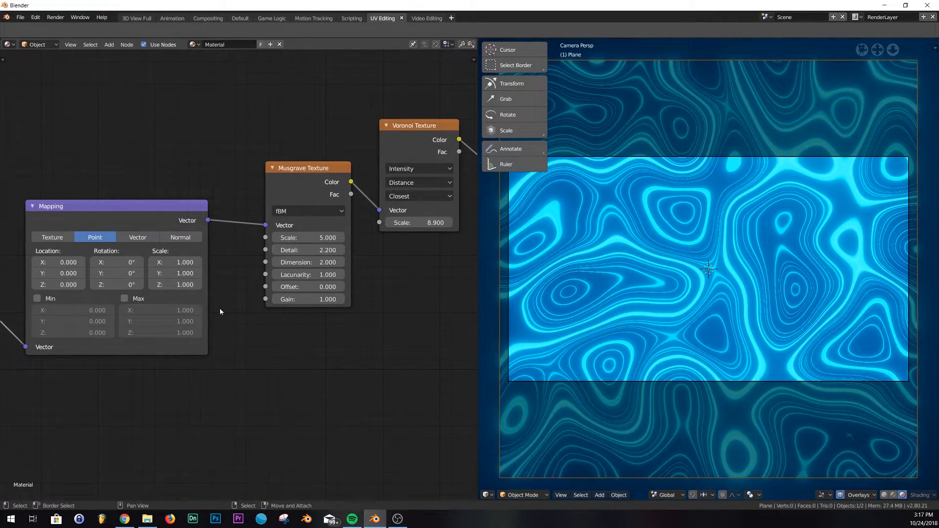
# - Split the viewport area and turn the new lower area into a Timeline editor
pyautogui.moveTo(218, 303); pyautogui.dragTo(390, 273, button='middle')
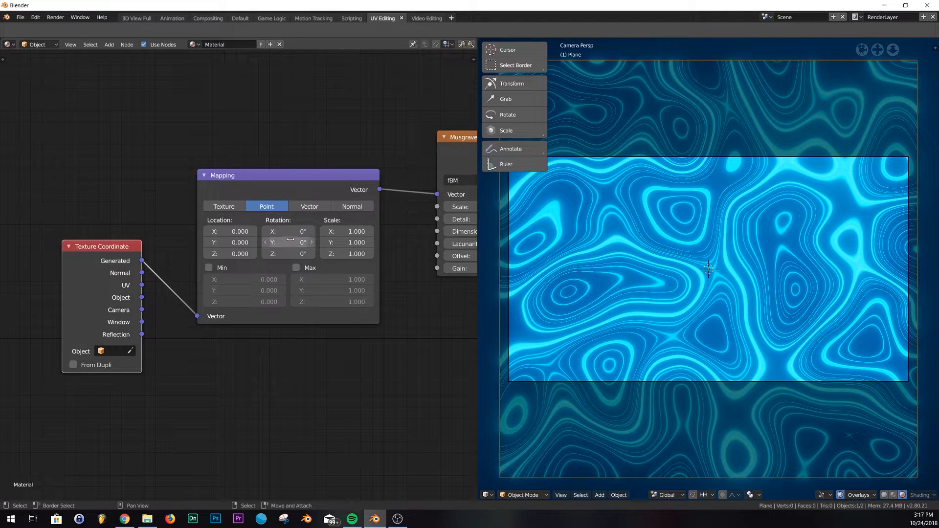
pyautogui.moveTo(482, 498); pyautogui.dragTo(486, 442)
pyautogui.click(491, 496)
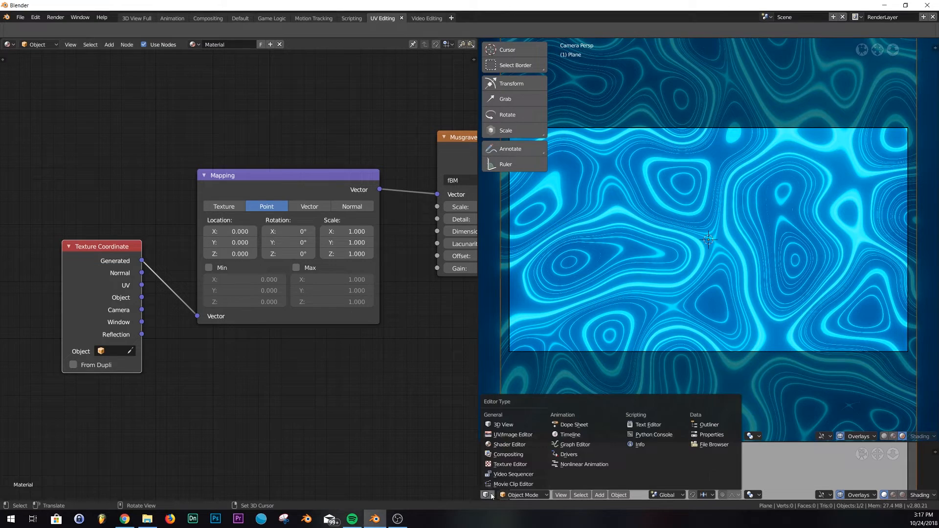
pyautogui.click(573, 435)
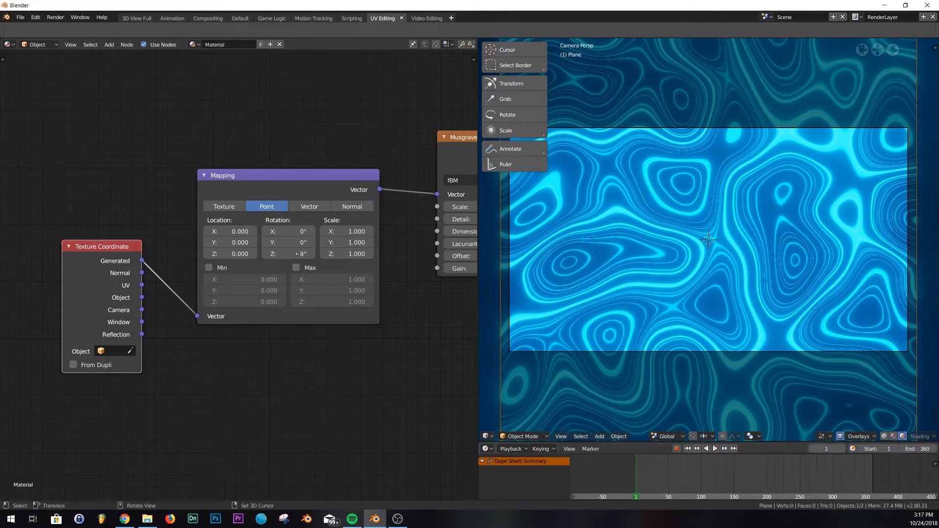
# - Insert a single keyframe on the Mapping node's X rotation at the first frame
pyautogui.rightClick(295, 232)
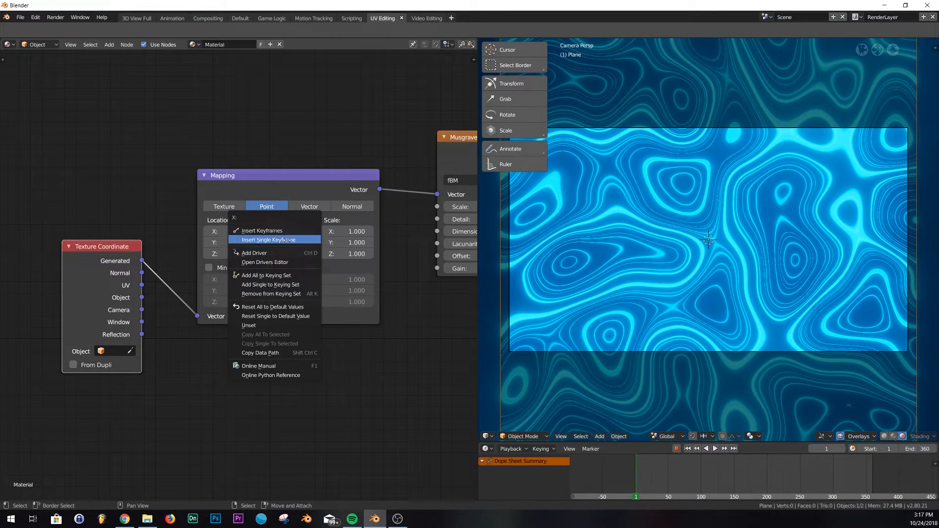
pyautogui.click(289, 240)
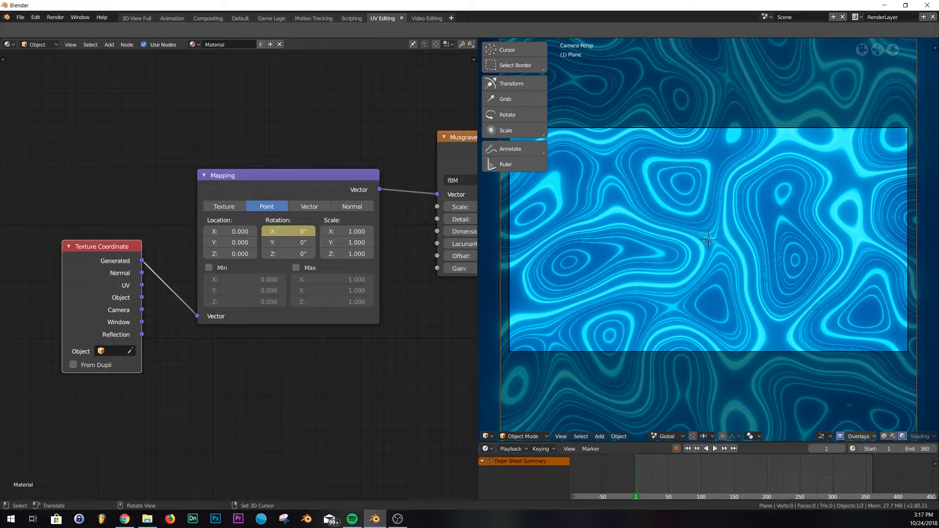
# - Jump to the last frame, set the Mapping X rotation to 360°, and keyframe it
pyautogui.click(734, 449)
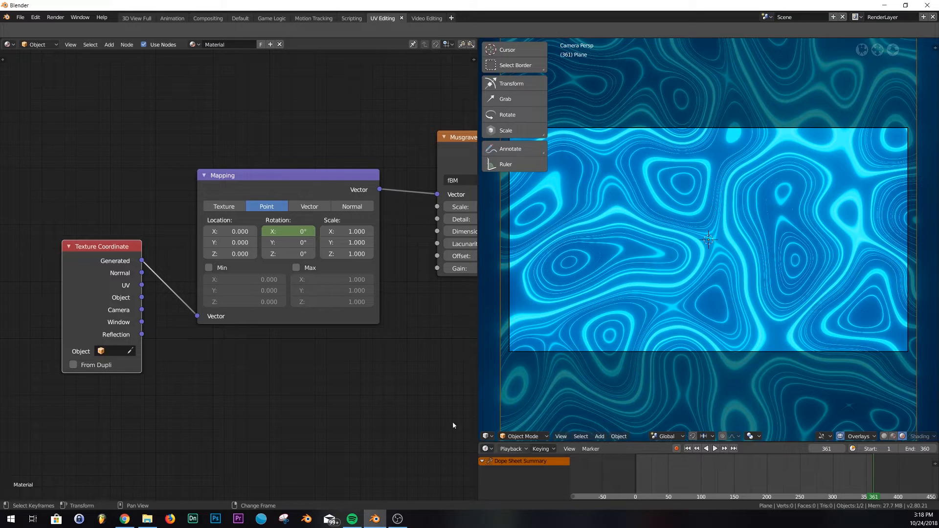
pyautogui.click(287, 233)
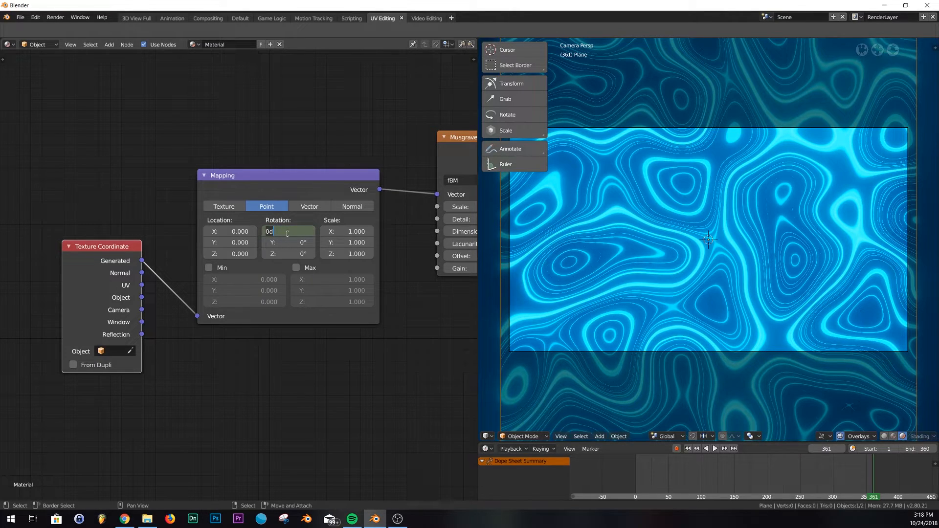
pyautogui.write('360')
pyautogui.press('Return')
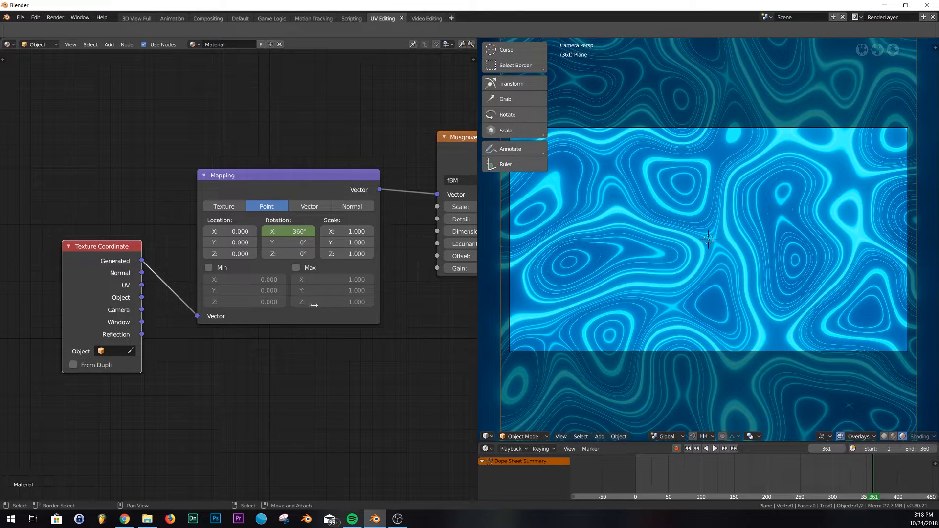
pyautogui.rightClick(294, 231)
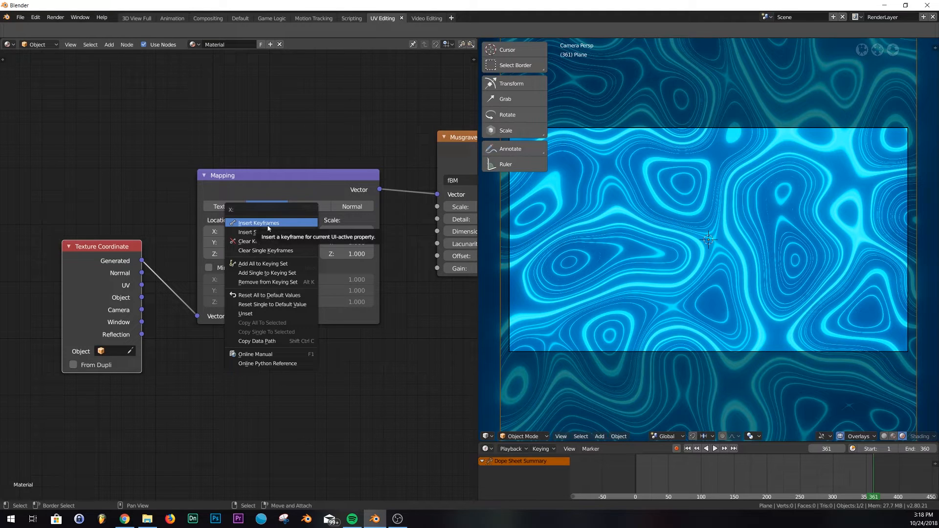
pyautogui.click(268, 232)
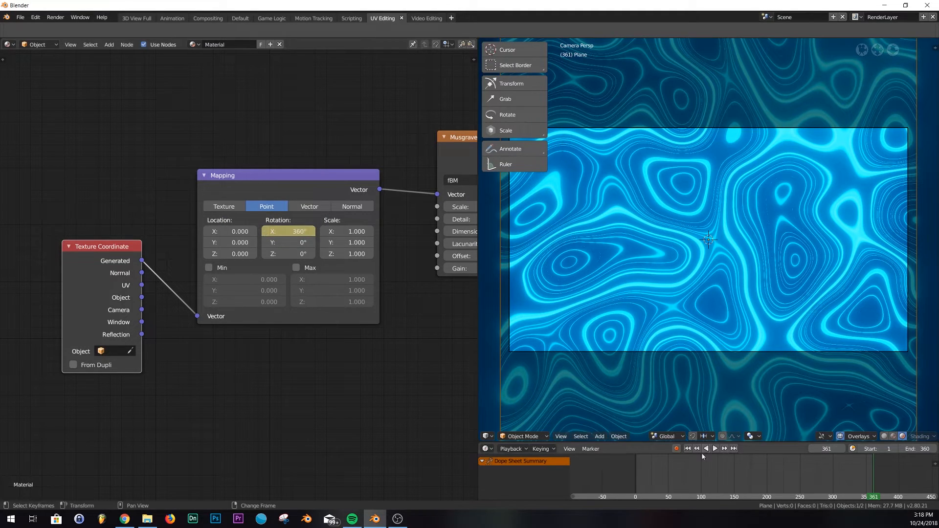
# - Play the animation and watch it through the camera view
pyautogui.click(715, 450)
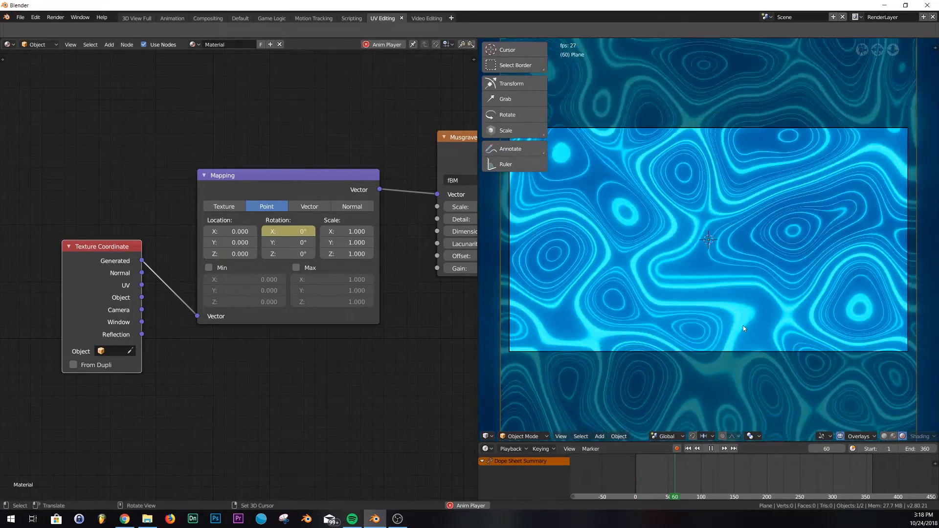
pyautogui.moveTo(743, 329); pyautogui.dragTo(723, 251, button='middle')
pyautogui.press('KP_0')
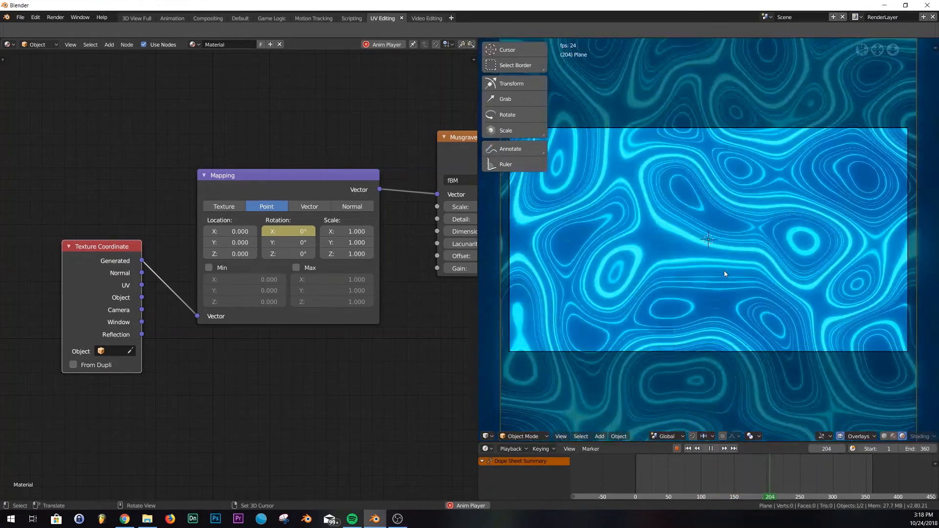
# - Switch to the Default workspace and preview the playing animation from orbit and camera views, then stop at frame 1
pyautogui.click(240, 18)
pyautogui.hotkey('shift', 'z')
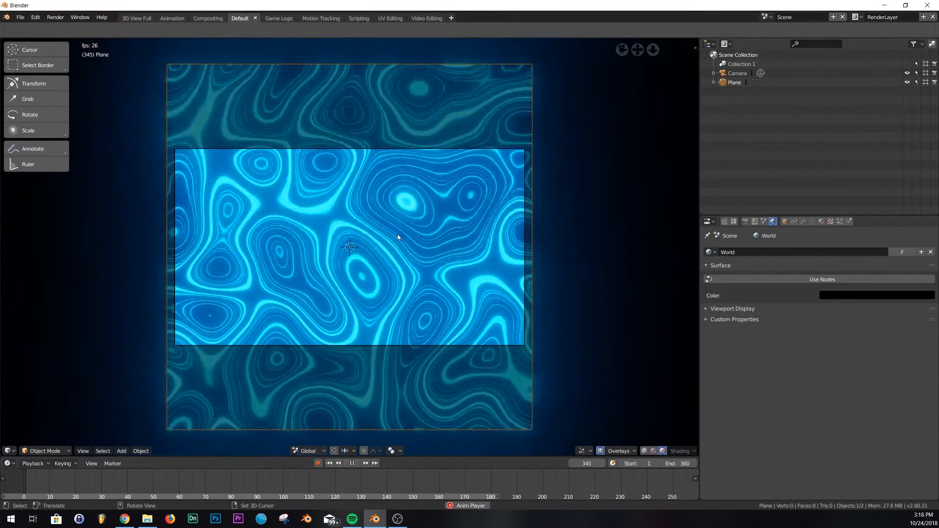
pyautogui.moveTo(431, 247); pyautogui.dragTo(353, 182, button='middle')
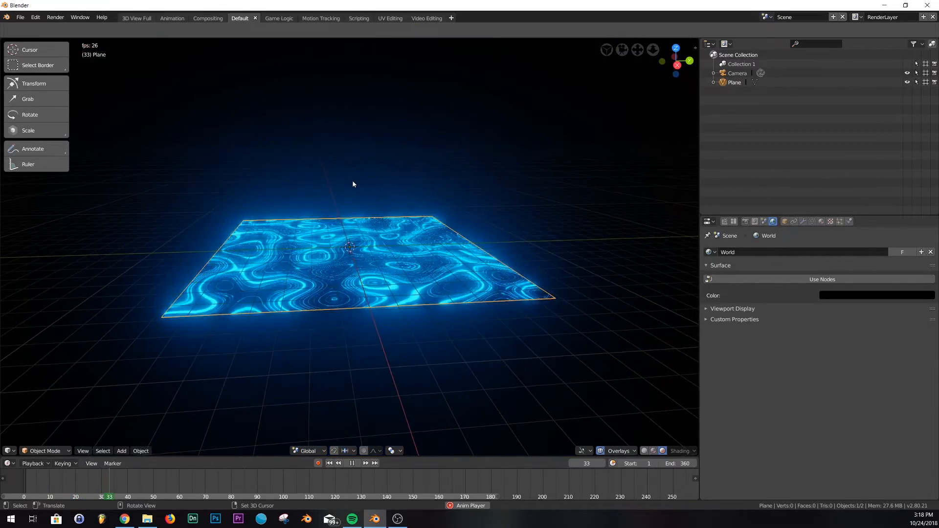
pyautogui.press('KP_0')
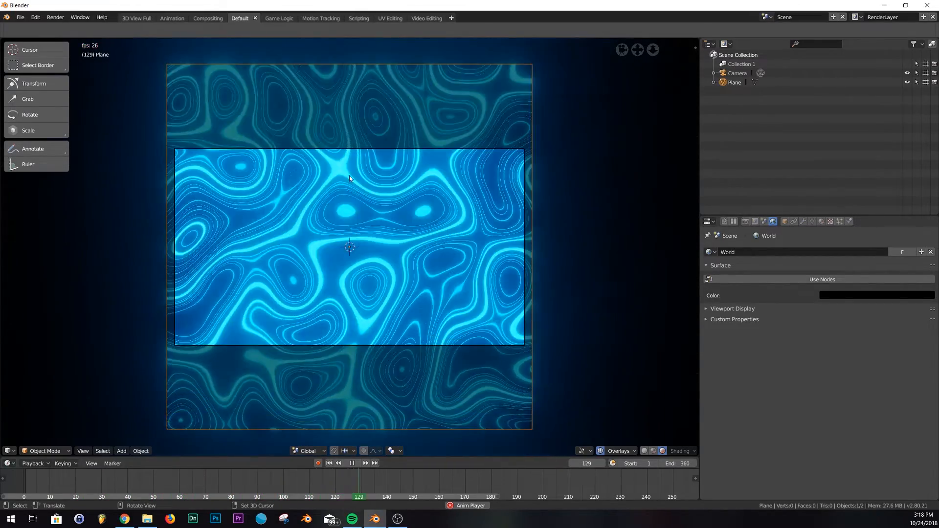
pyautogui.press('space')
pyautogui.moveTo(332, 314); pyautogui.dragTo(301, 223, button='middle')
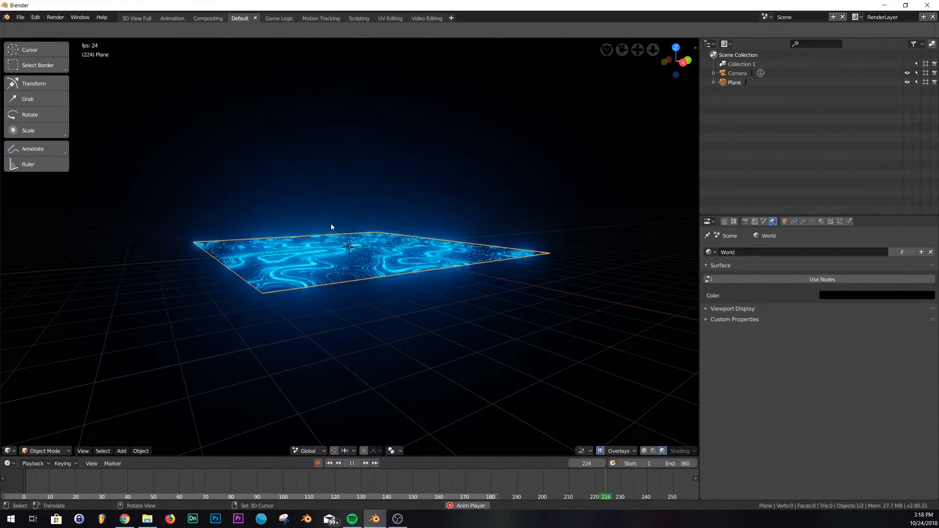
pyautogui.press('KP_0')
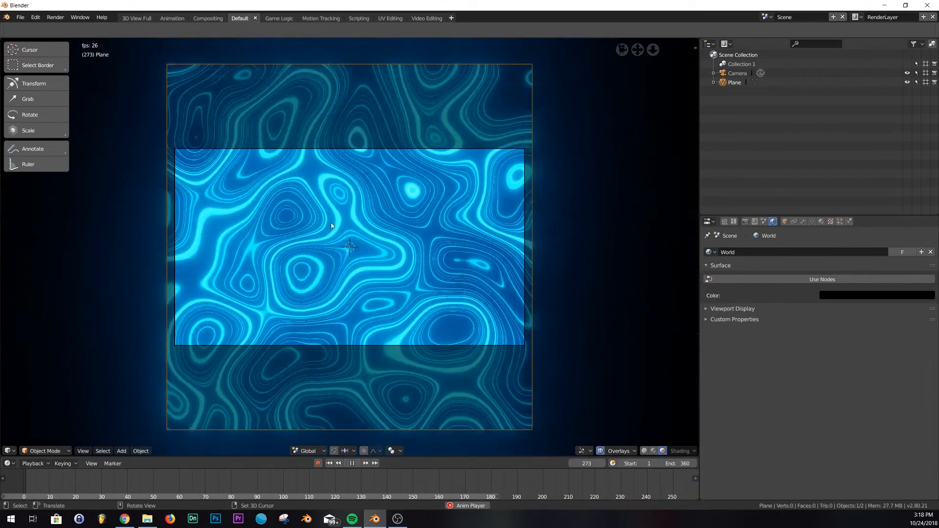
pyautogui.hotkey('shift', 'z')
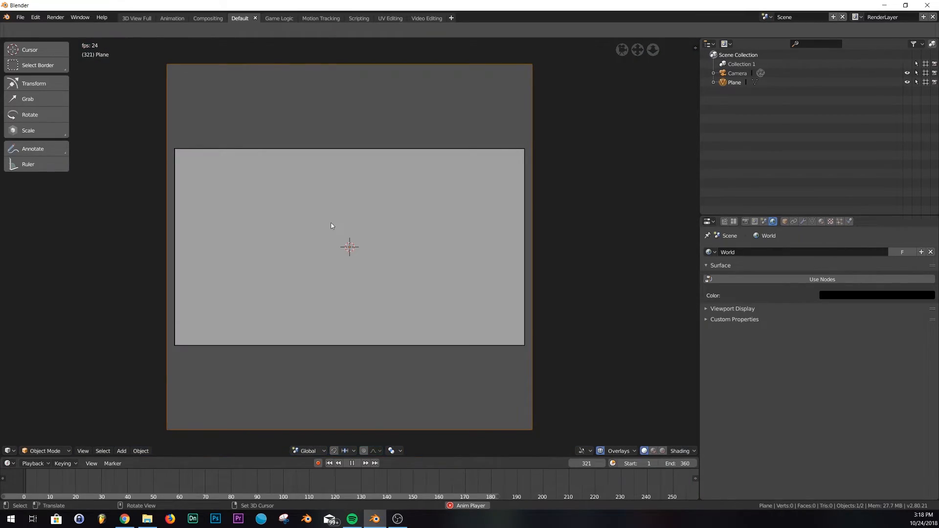
pyautogui.hotkey('shift', 'z')
pyautogui.click(352, 463)
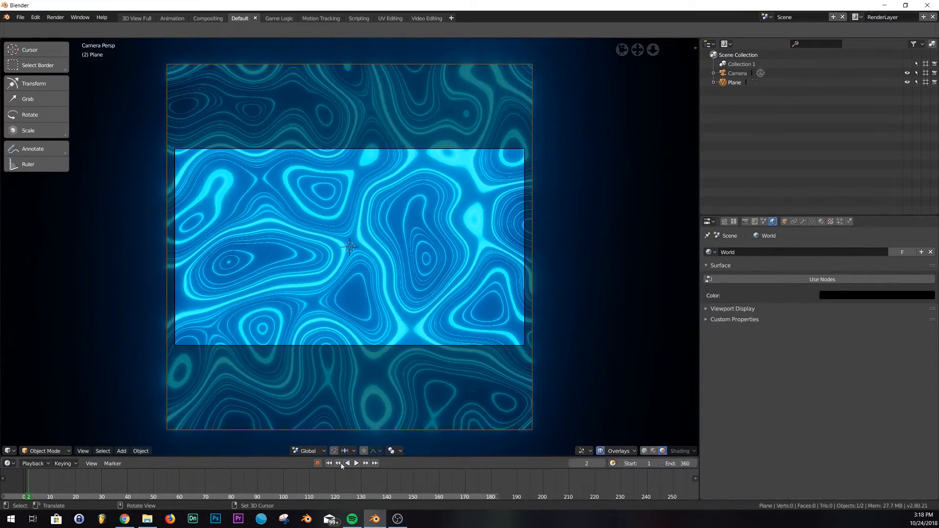
pyautogui.click(329, 463)
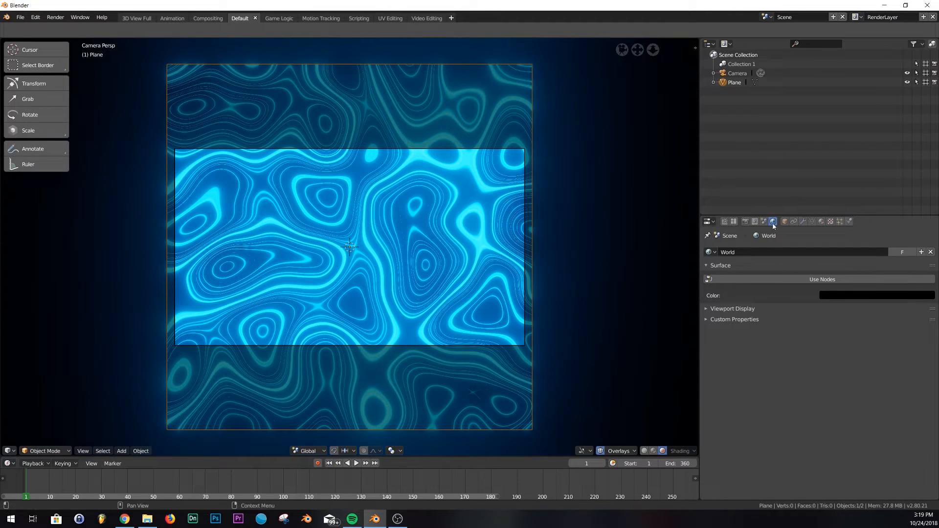
# - Examine the render properties, including the Depth of Field and Bloom options
pyautogui.click(746, 221)
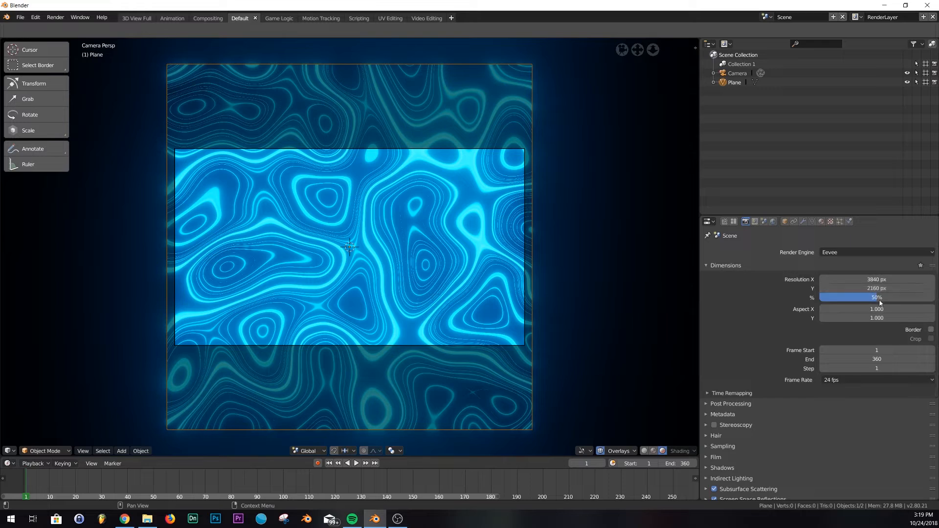
pyautogui.scroll(-8, 768, 453)
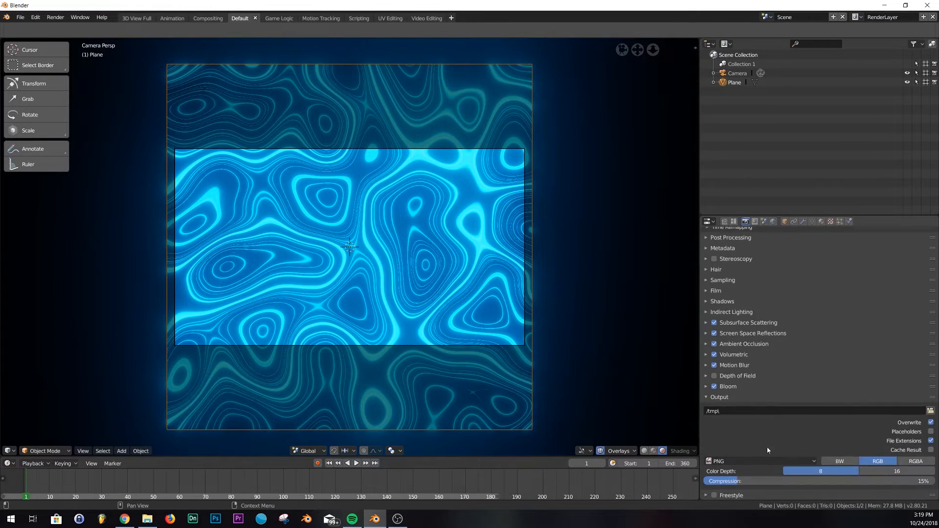
pyautogui.click(714, 376)
pyautogui.click(714, 376)
pyautogui.click(714, 377)
pyautogui.click(714, 376)
pyautogui.click(714, 376)
pyautogui.click(715, 376)
pyautogui.click(706, 387)
pyautogui.click(706, 387)
pyautogui.scroll(8, 746, 381)
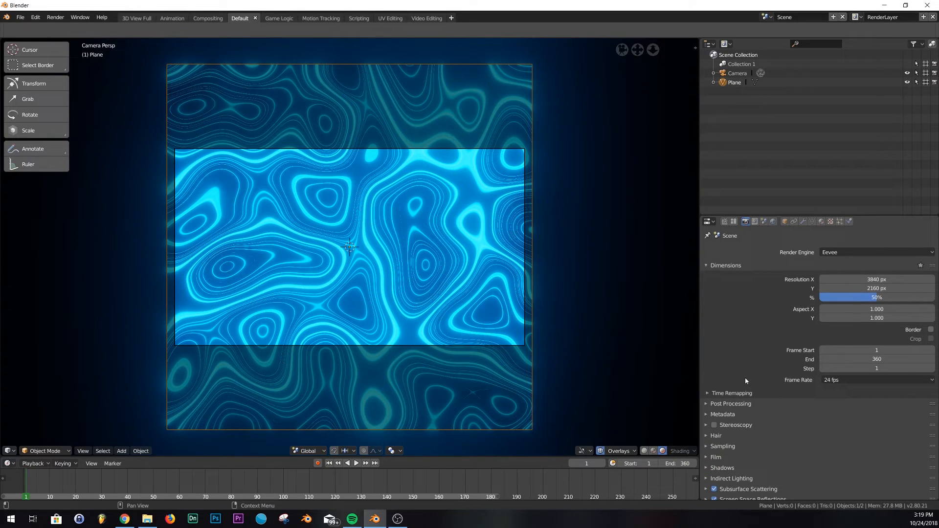
# - Switch to Chrome to view the reference loop post, then minimize the browser
pyautogui.click(124, 519)
pyautogui.click(384, 262)
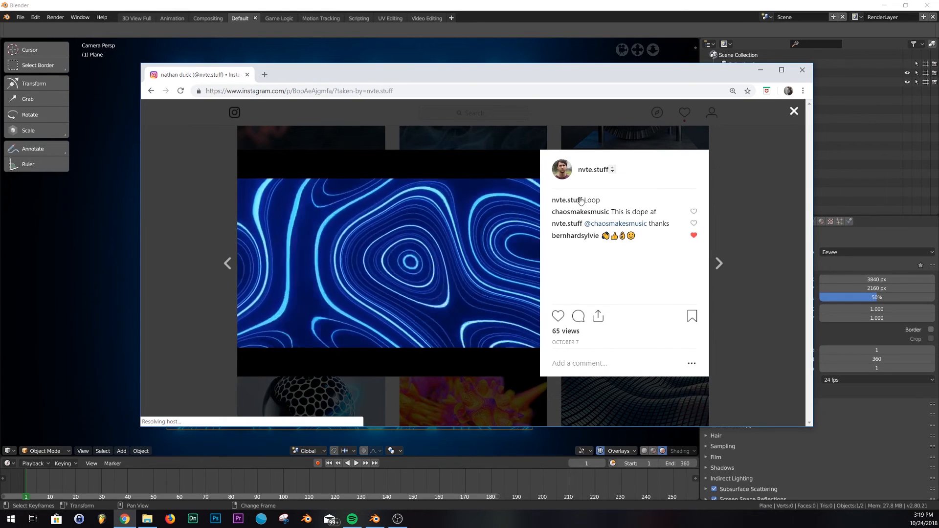
pyautogui.click(758, 70)
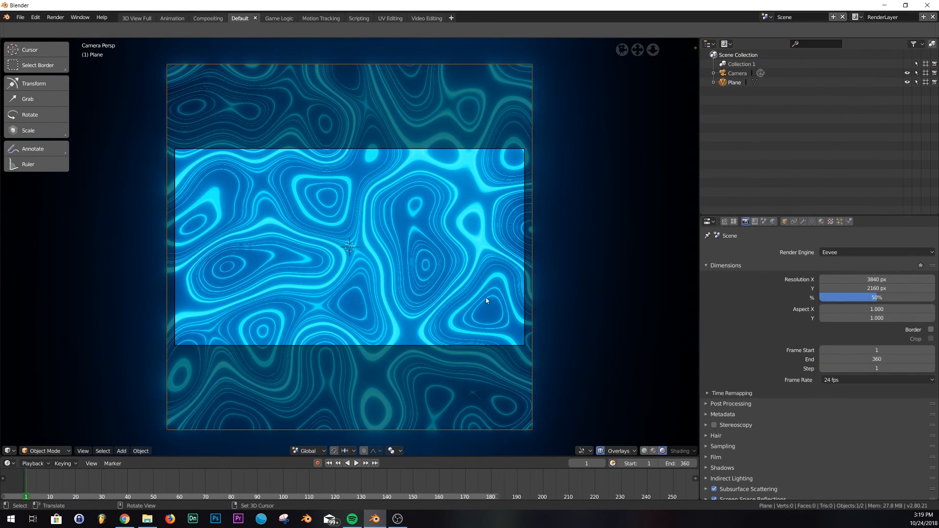